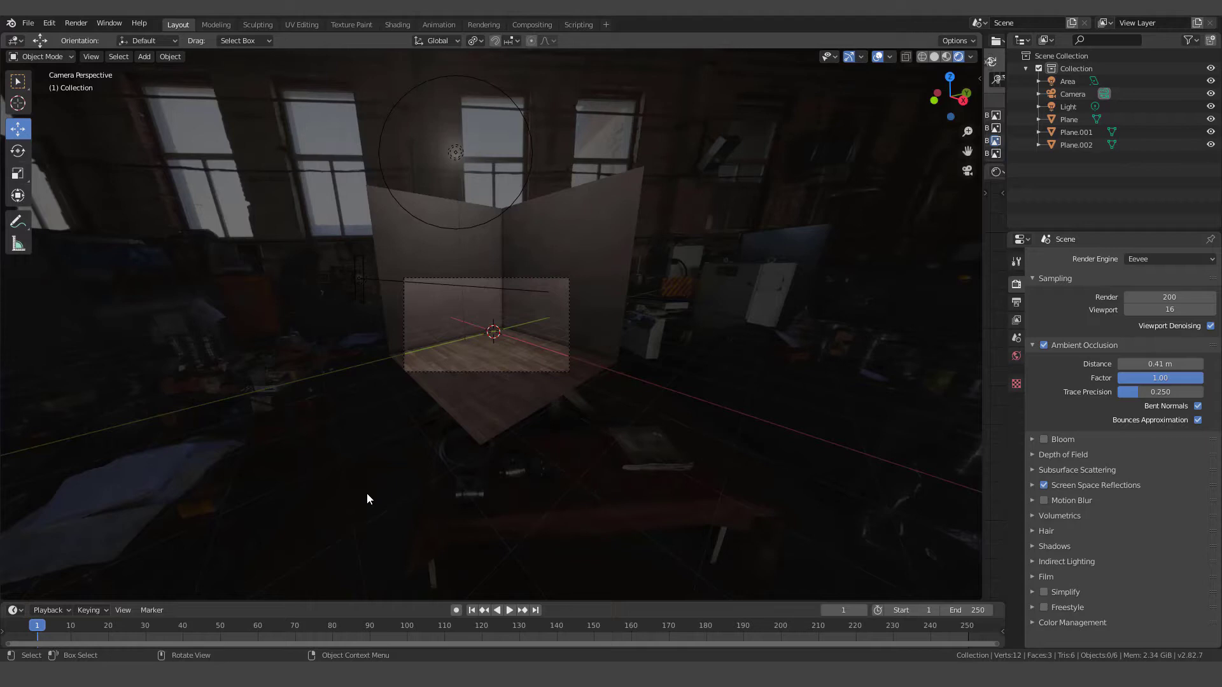
Select the Area light, then make the point Light the active object instead
{"action": "scroll", "coordinate": [417, 428], "scroll_direction": "up", "scroll_amount": 5}
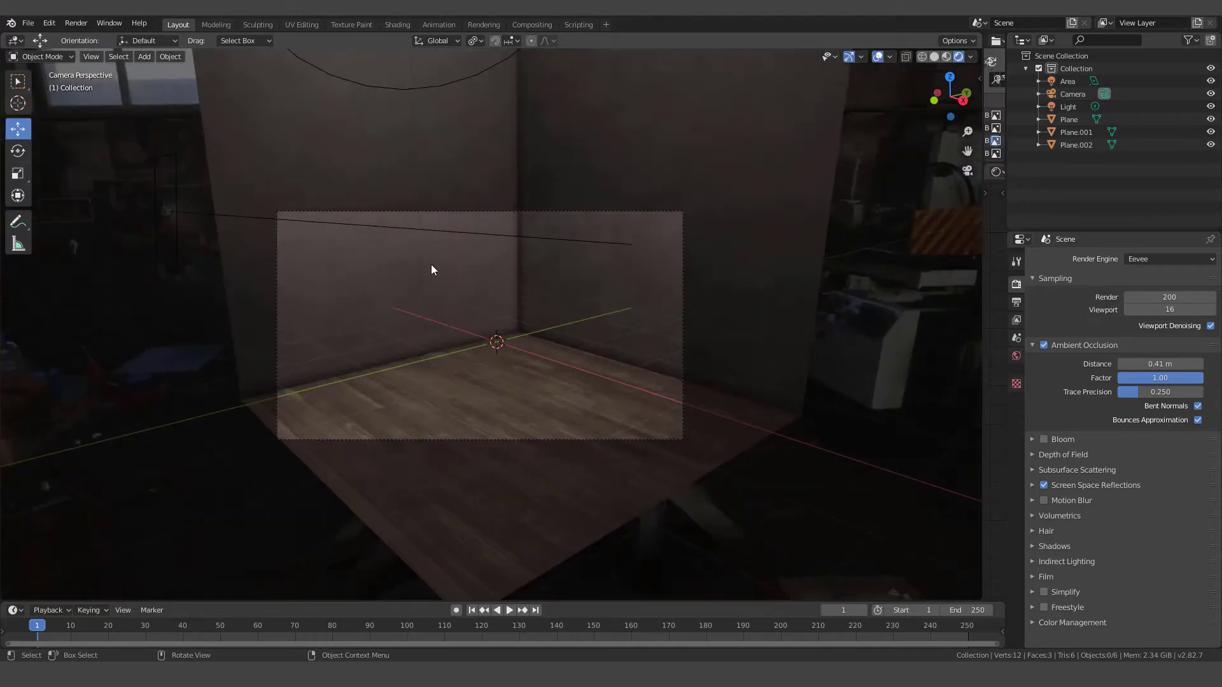
{"action": "middle_click_drag", "start_coordinate": [453, 253], "coordinate": [445, 287], "text": "shift"}
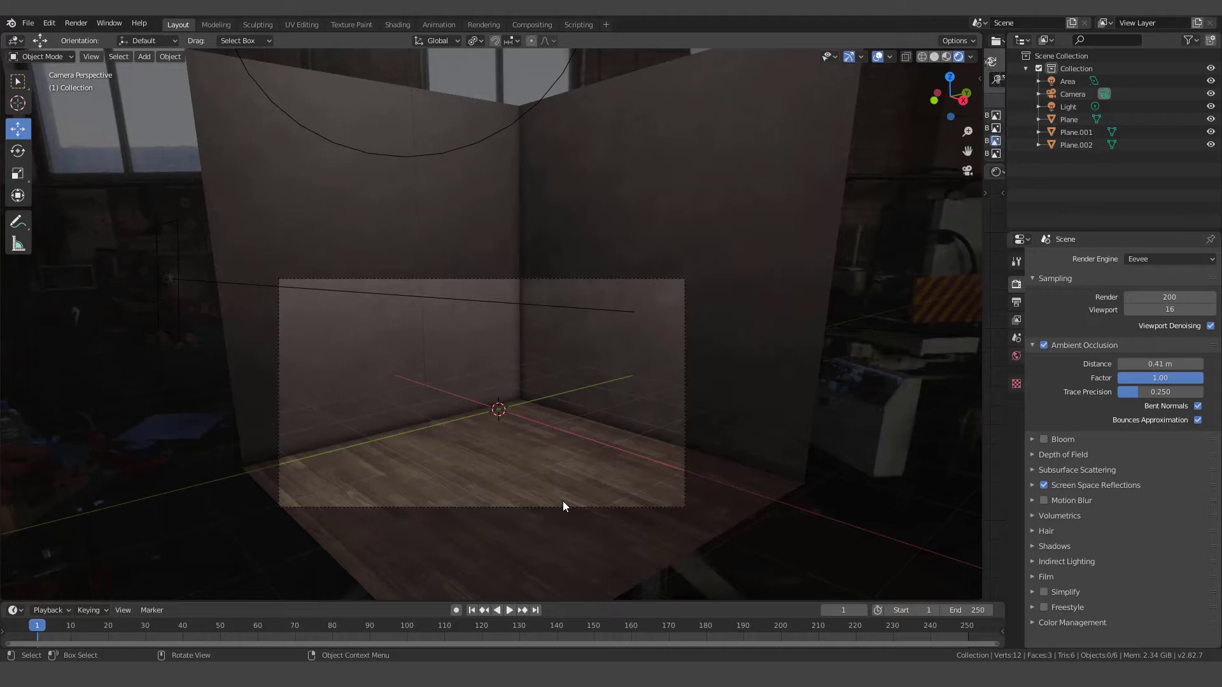
{"action": "scroll", "coordinate": [527, 465], "scroll_direction": "down", "scroll_amount": 2}
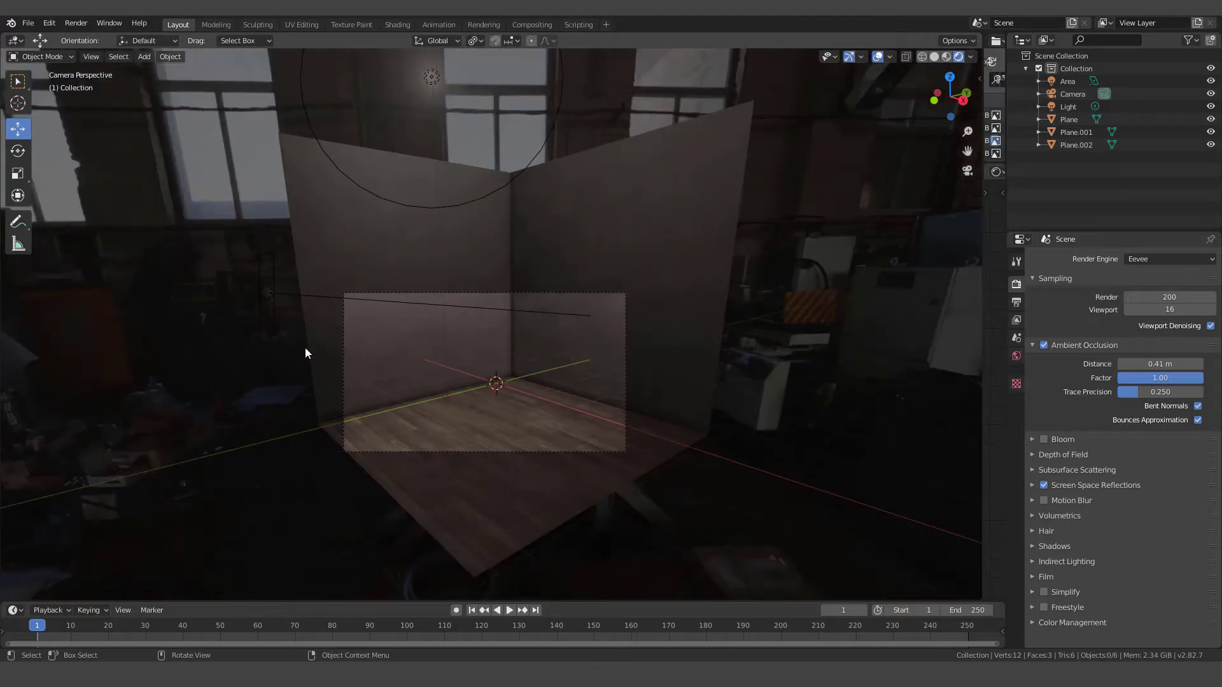
{"action": "left_click", "coordinate": [266, 288]}
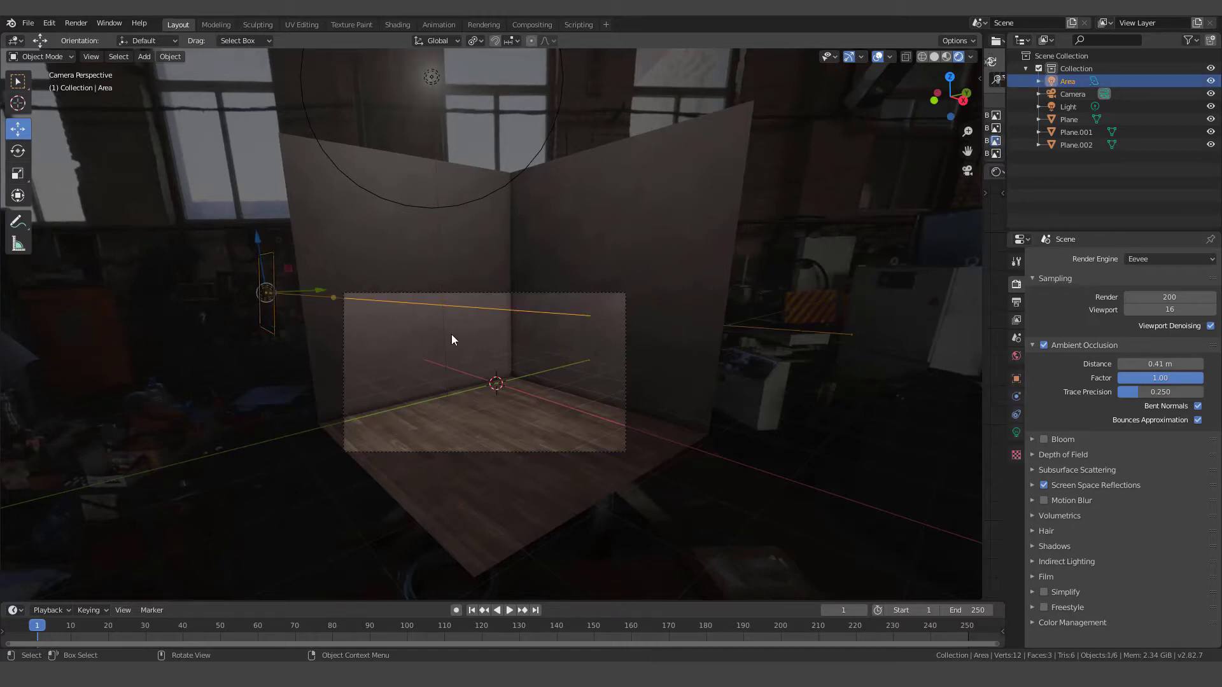
{"action": "left_click", "coordinate": [431, 77]}
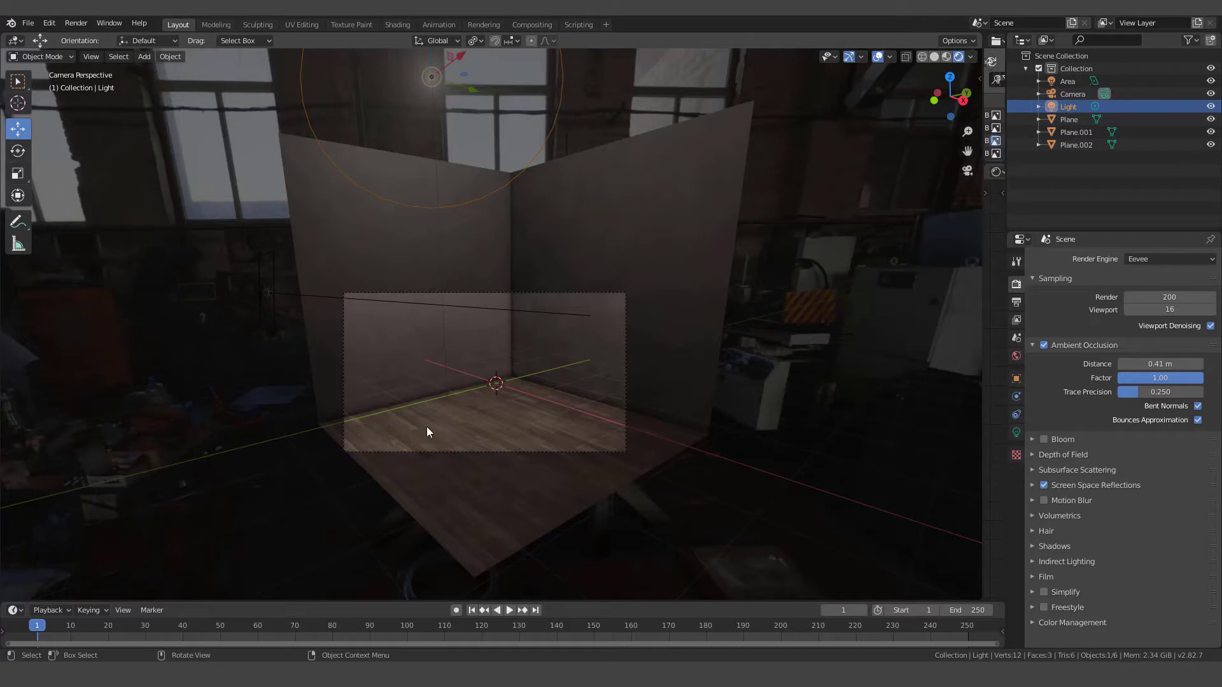
{"action": "scroll", "coordinate": [503, 480], "scroll_direction": "up", "scroll_amount": 4}
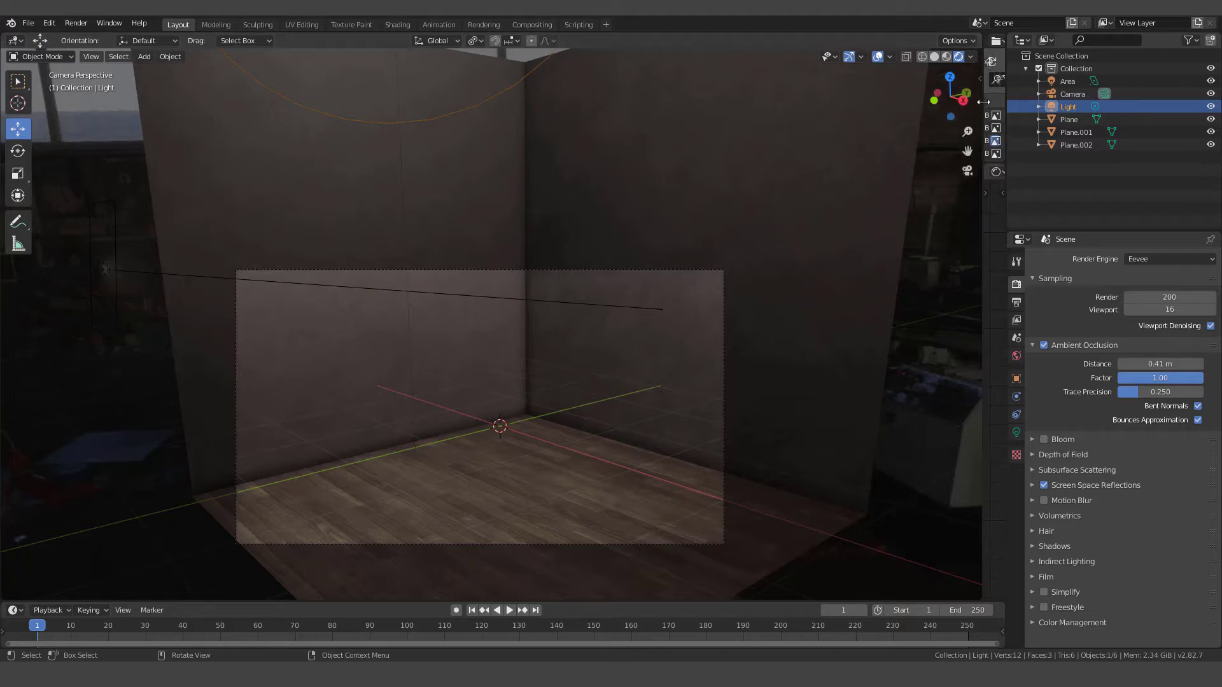
Shrink the 3D viewport leftward to make room for the side editor areas
{"action": "left_click_drag", "start_coordinate": [984, 215], "coordinate": [633, 240]}
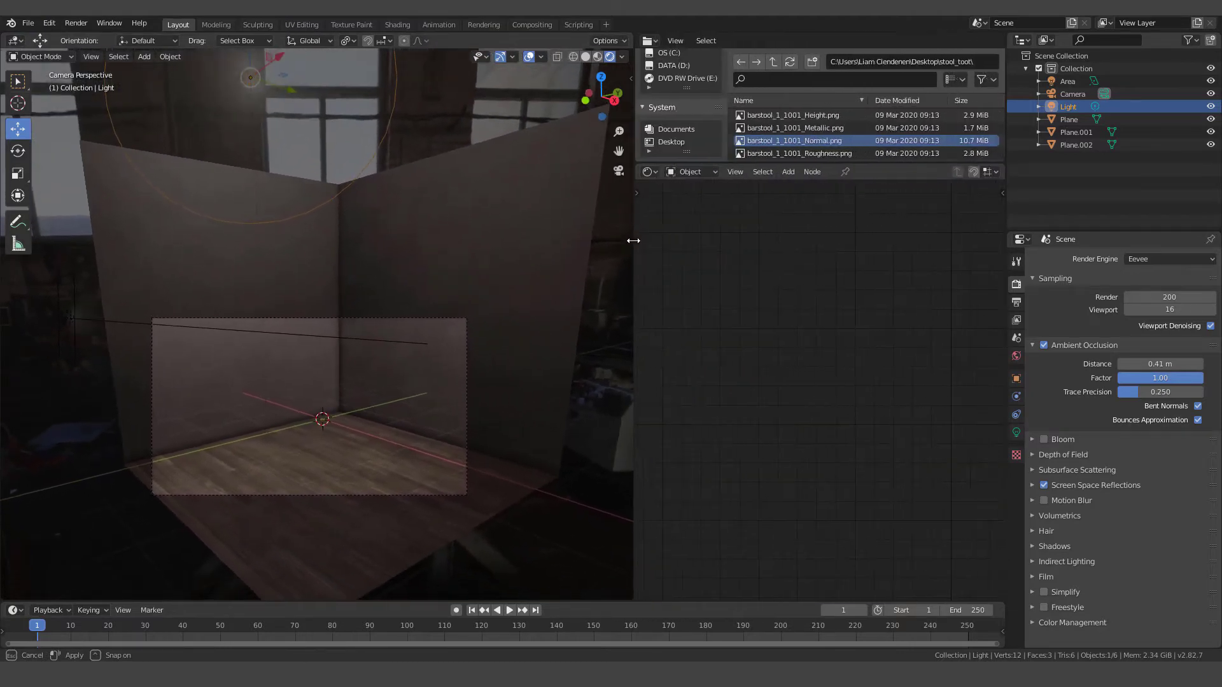
{"action": "scroll", "coordinate": [384, 402], "scroll_direction": "up", "scroll_amount": 3}
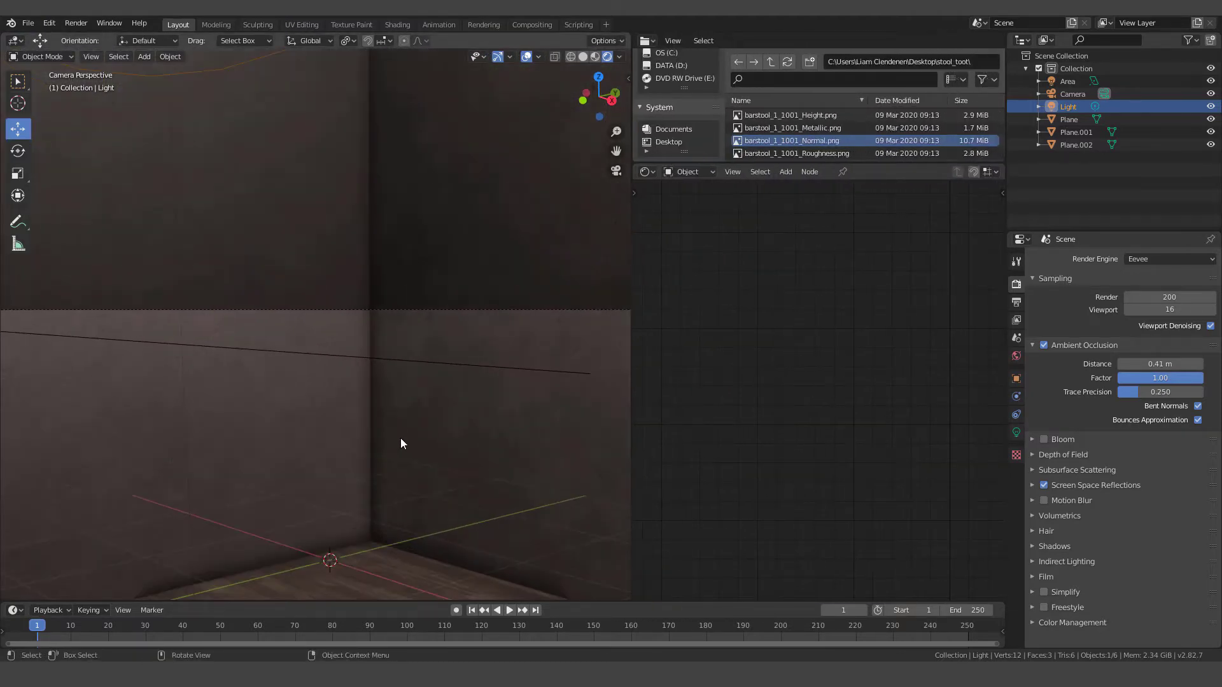
{"action": "middle_click_drag", "start_coordinate": [400, 437], "coordinate": [436, 203], "text": "shift"}
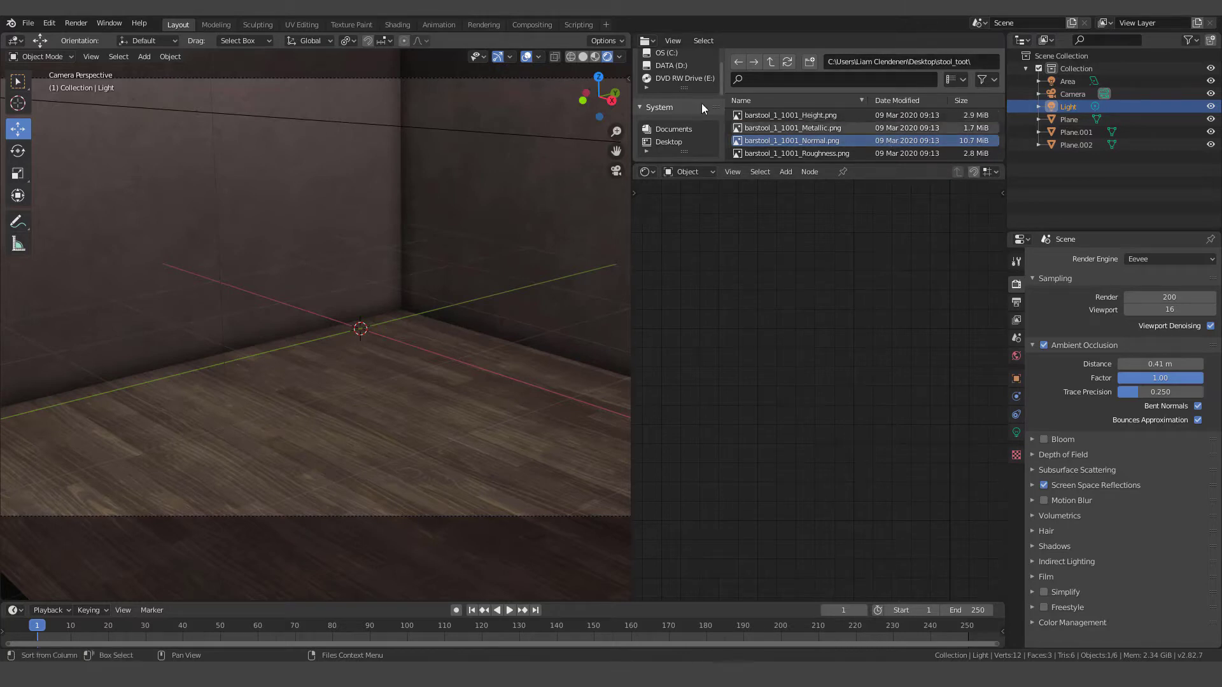
Keep the upper area as a File Browser and check the lower area's editor type
{"action": "left_click", "coordinate": [647, 40]}
{"action": "key", "text": "Escape"}
{"action": "left_click", "coordinate": [648, 41]}
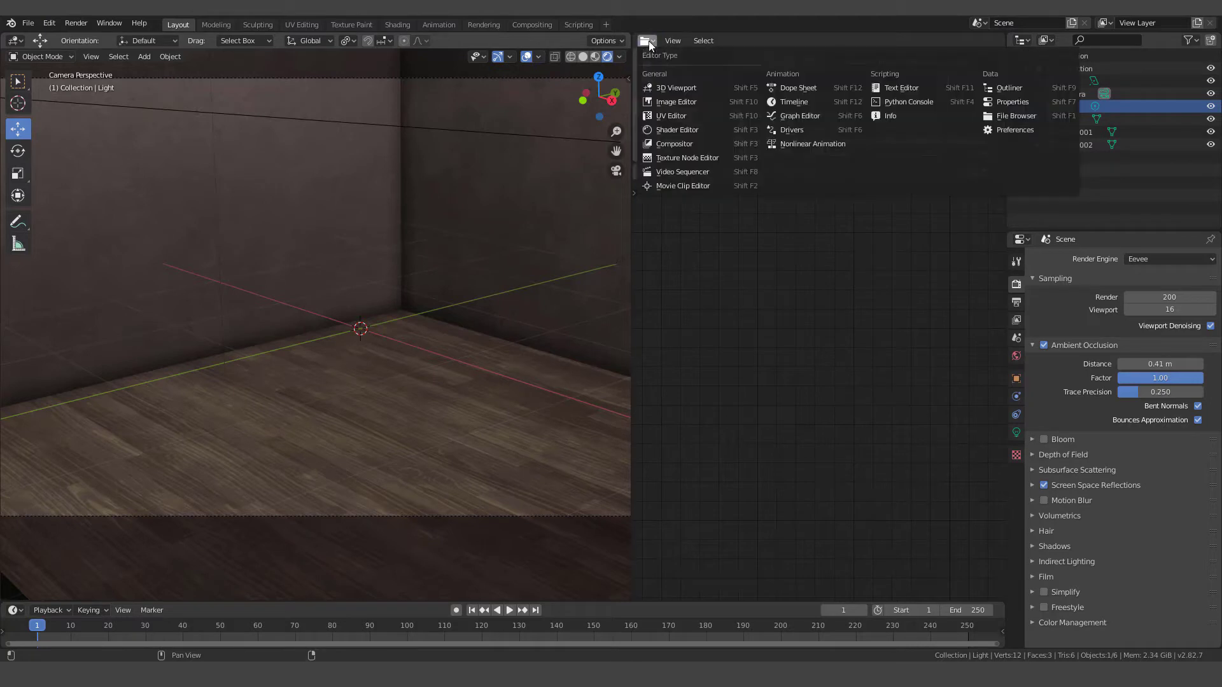
{"action": "left_click", "coordinate": [995, 116]}
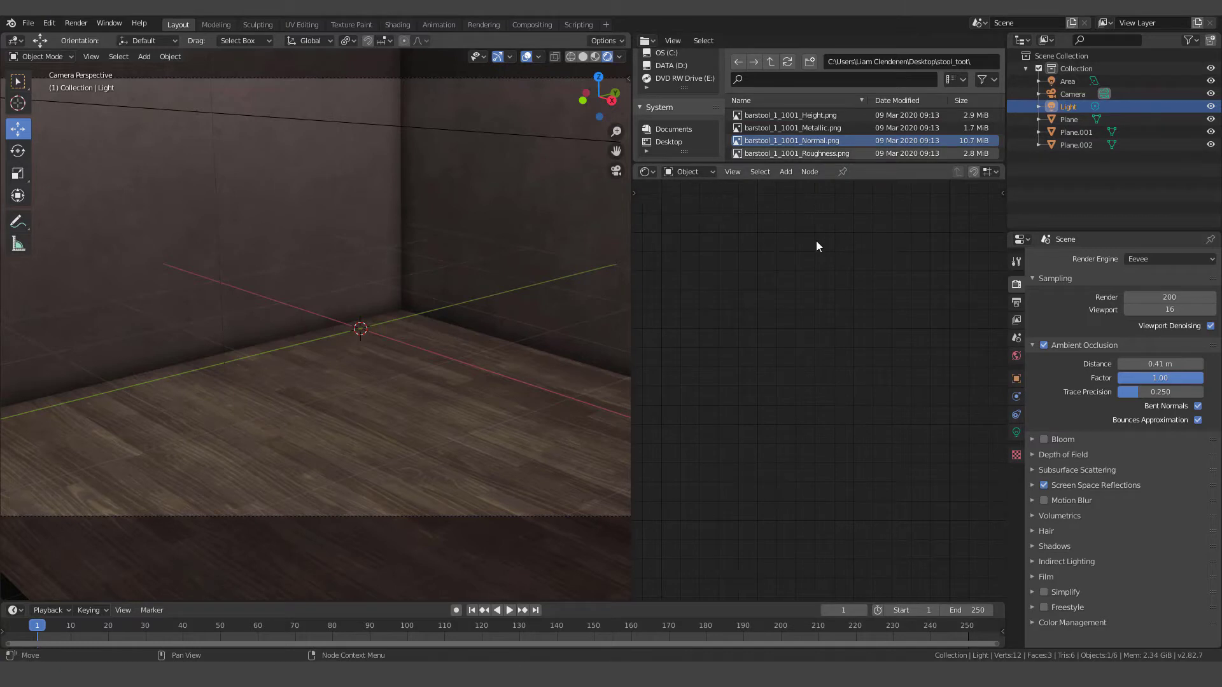
{"action": "left_click", "coordinate": [647, 172]}
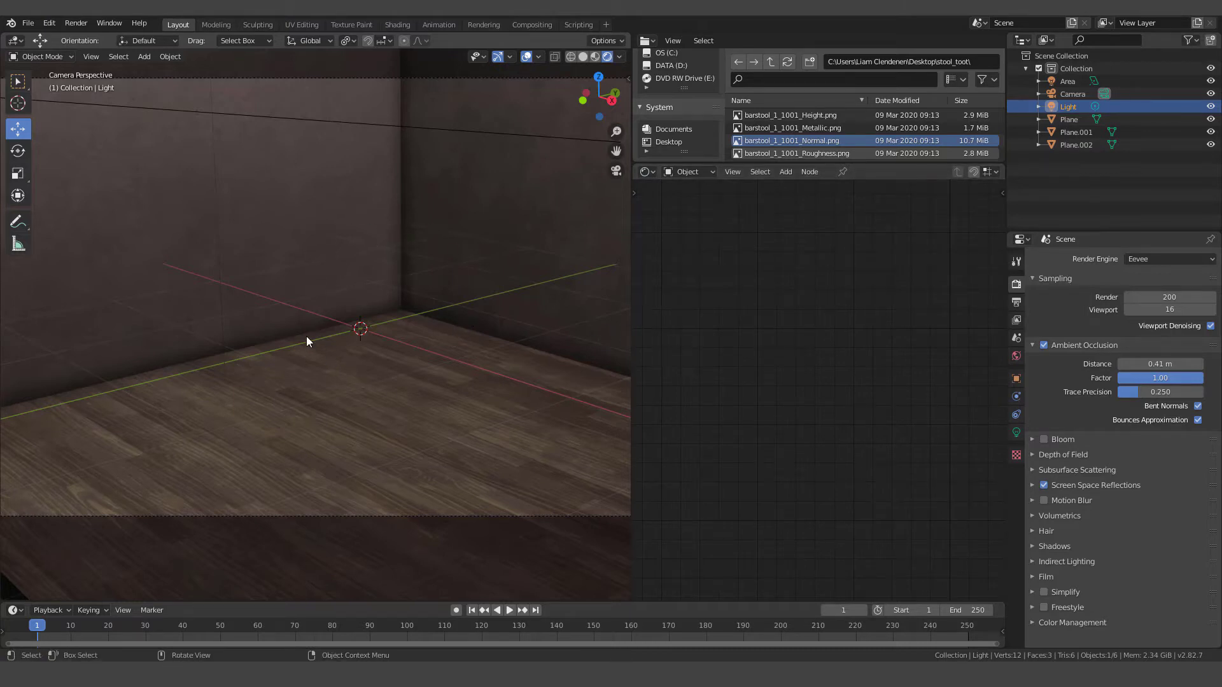
Import barstool_1.fbx from Desktop\stool_toot as an FBX model
{"action": "left_click", "coordinate": [31, 23]}
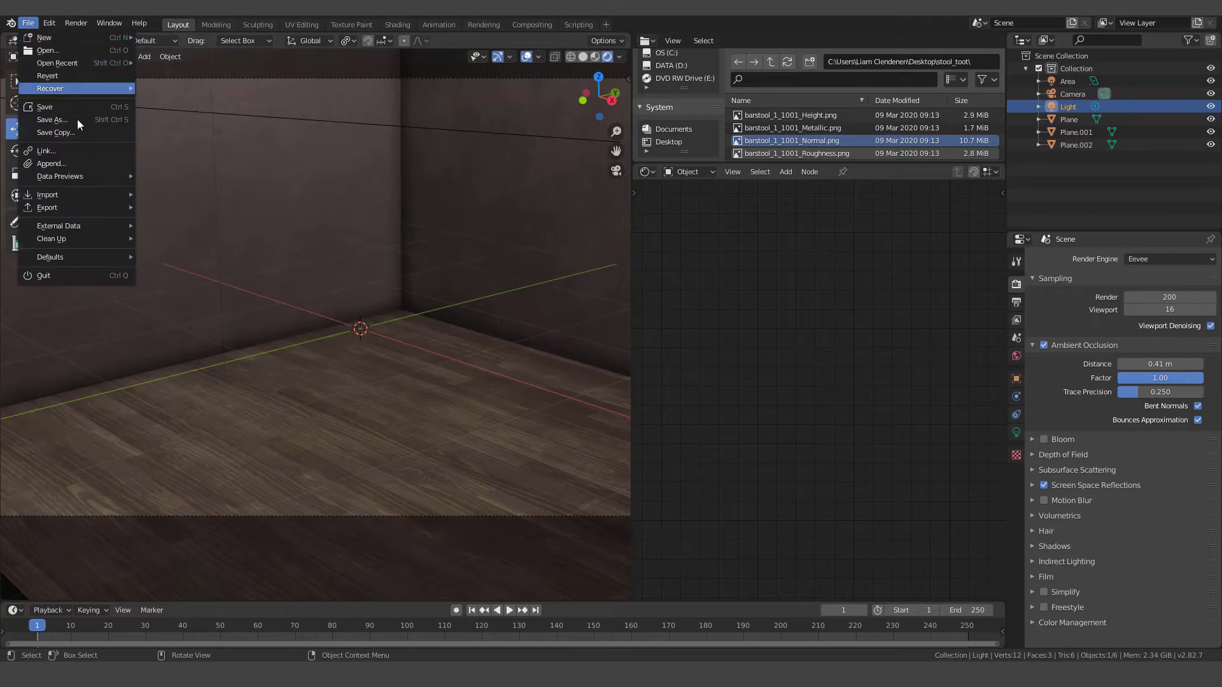
{"action": "mouse_move", "coordinate": [64, 198]}
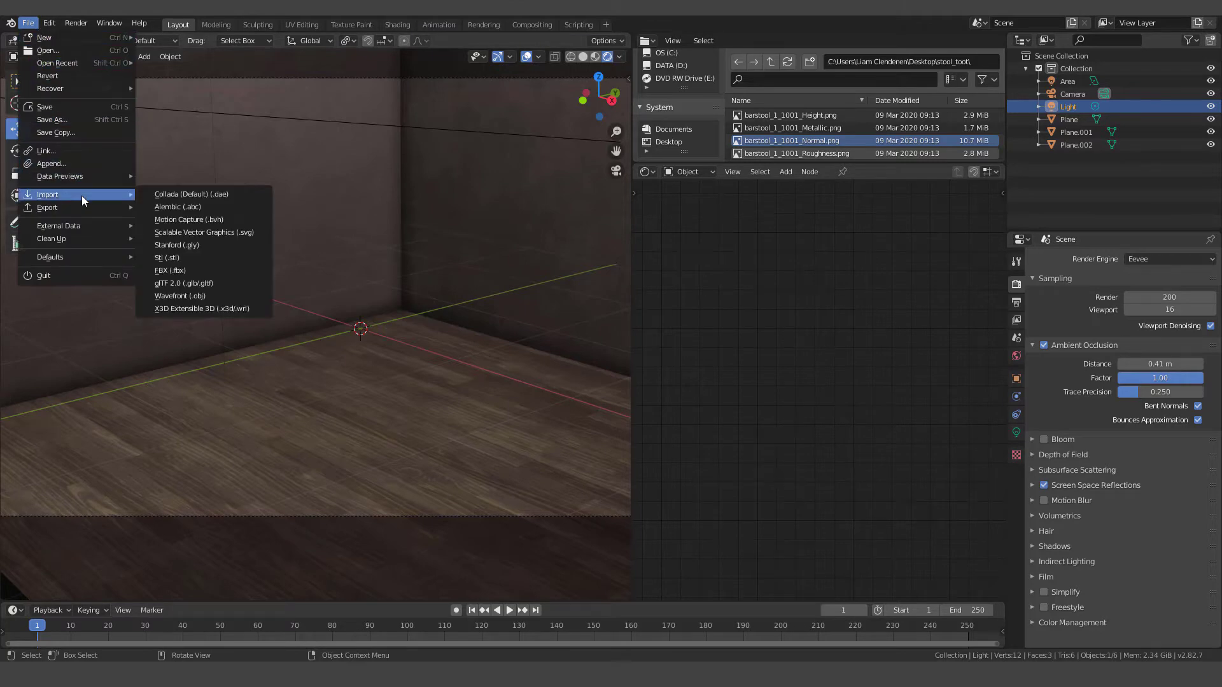
{"action": "left_click", "coordinate": [175, 268]}
{"action": "left_click", "coordinate": [340, 288]}
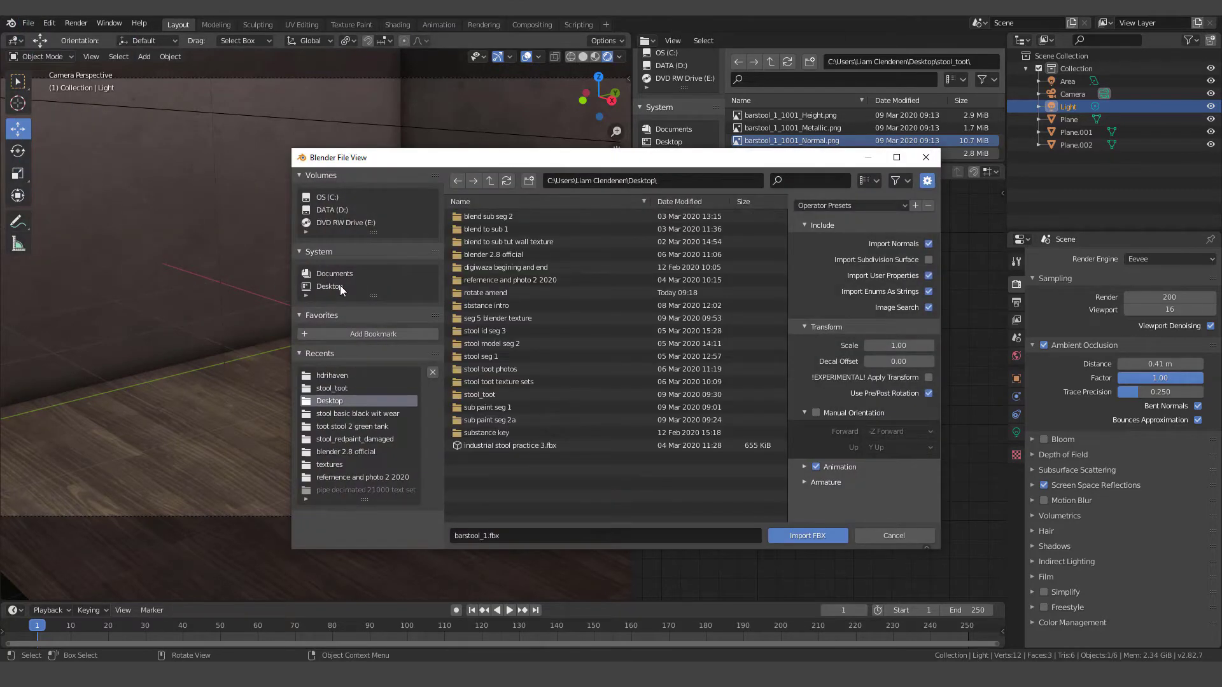
{"action": "left_click", "coordinate": [490, 395]}
{"action": "double_click", "coordinate": [490, 393]}
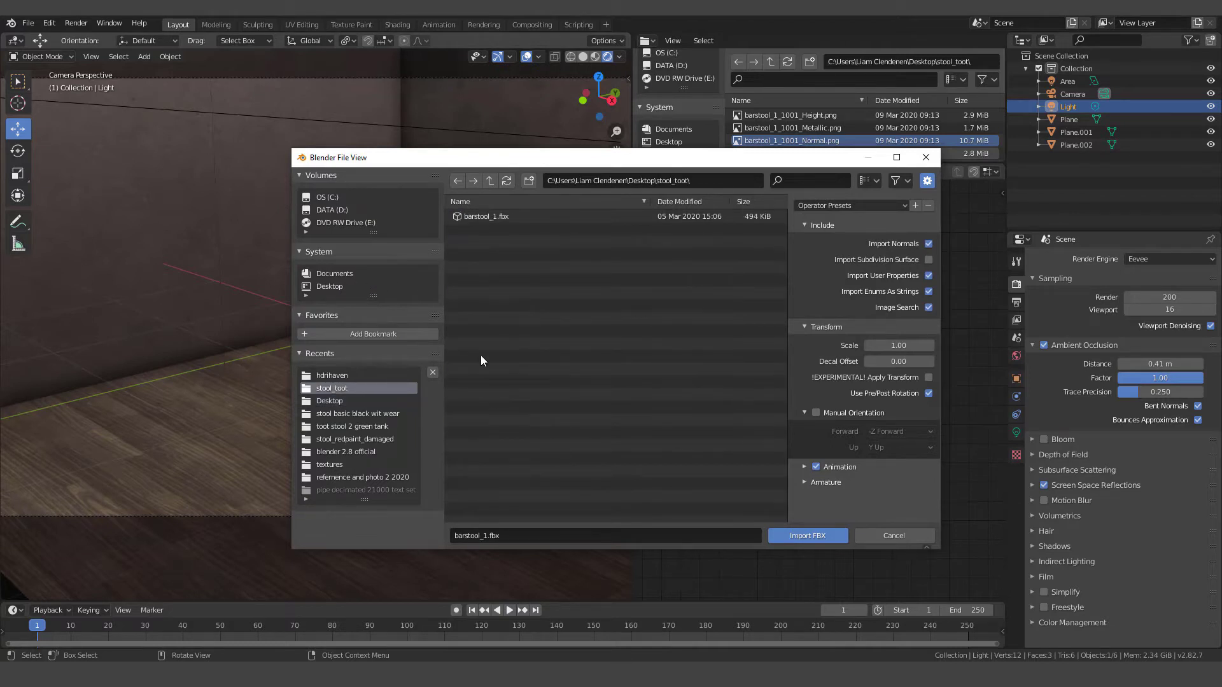
{"action": "left_click", "coordinate": [497, 216]}
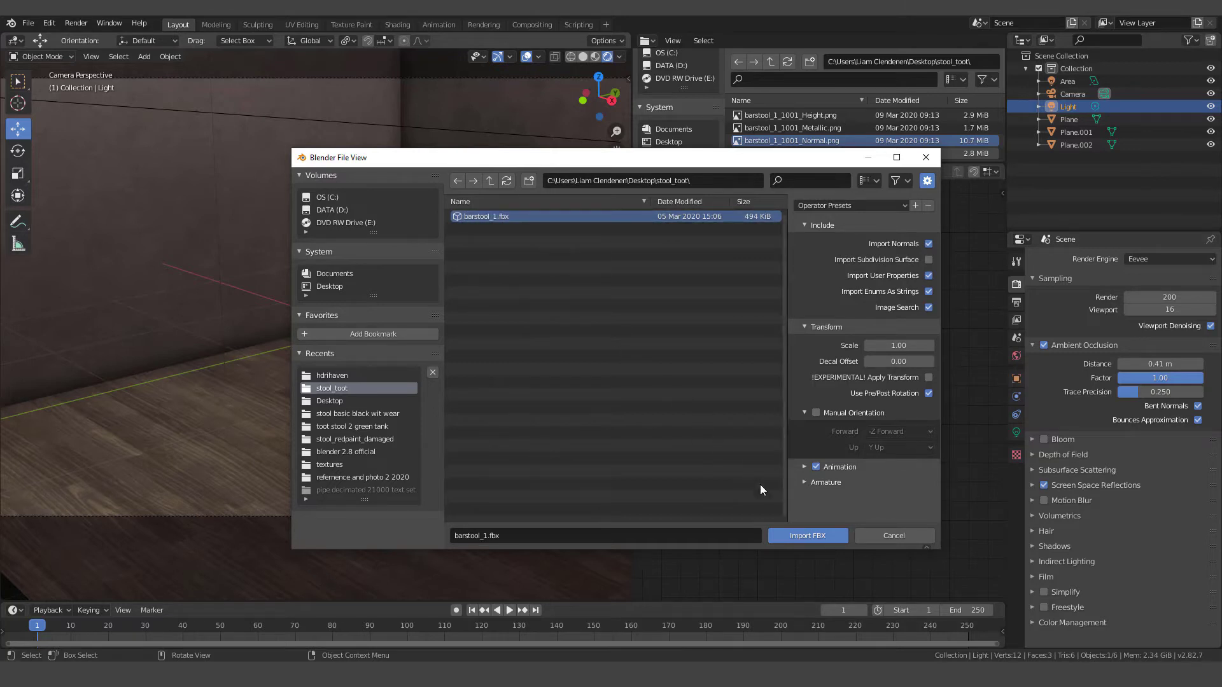
{"action": "left_click", "coordinate": [807, 536]}
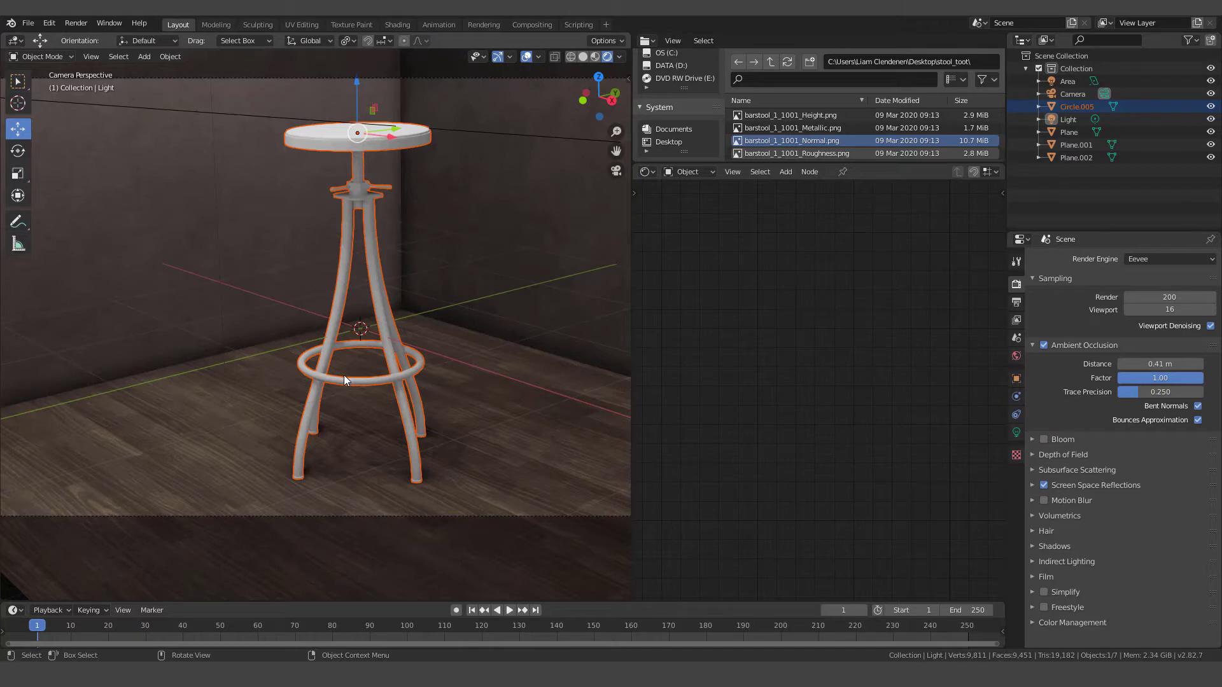
Select the barstool, create Material.004, and frame its Principled BSDF node
{"action": "scroll", "coordinate": [343, 380], "scroll_direction": "down", "scroll_amount": 1}
{"action": "scroll", "coordinate": [344, 376], "scroll_direction": "down", "scroll_amount": 1}
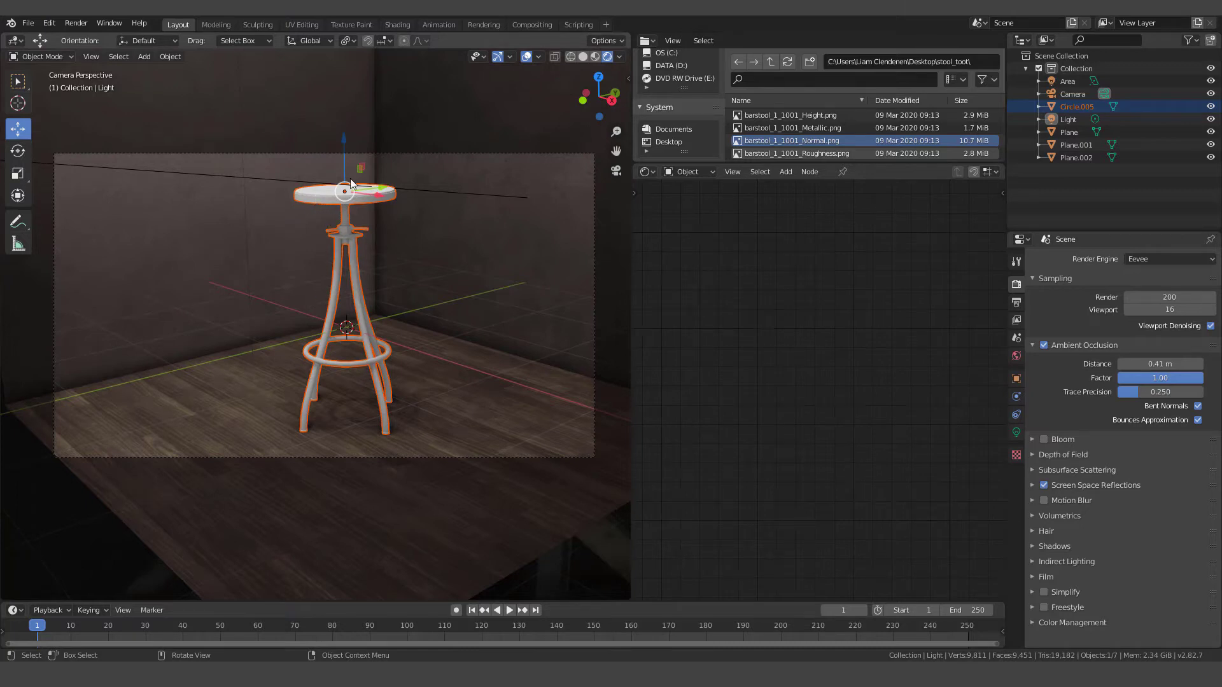
{"action": "left_click", "coordinate": [354, 239]}
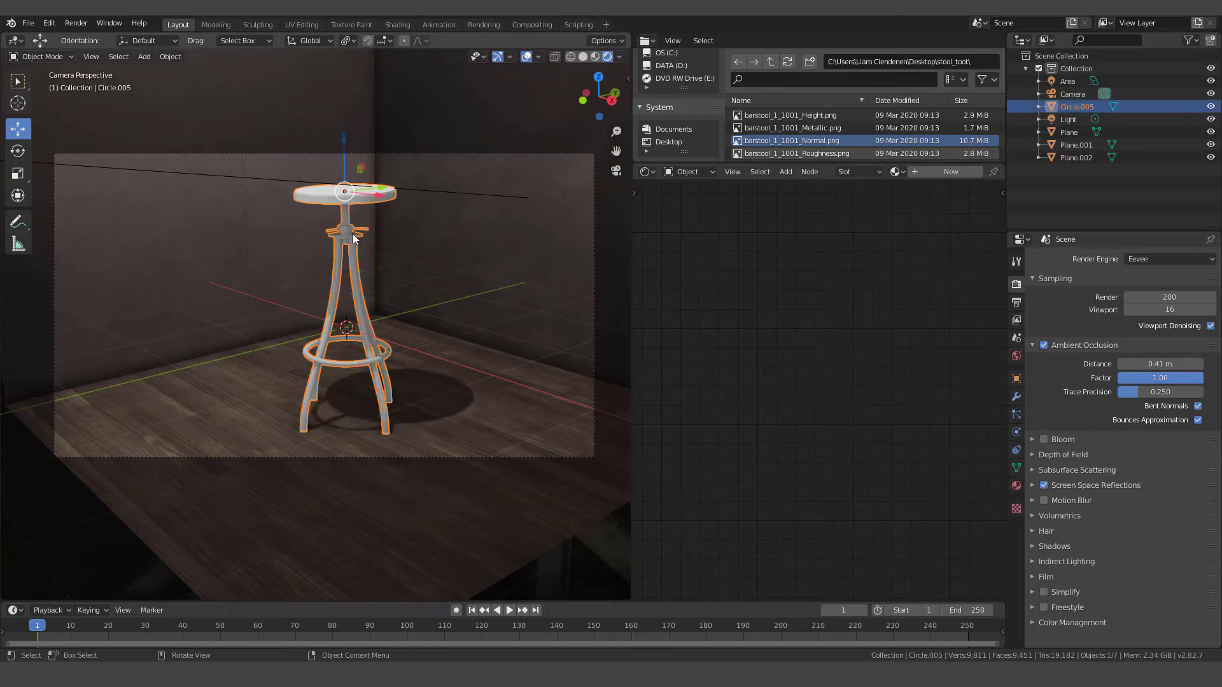
{"action": "left_click", "coordinate": [936, 173]}
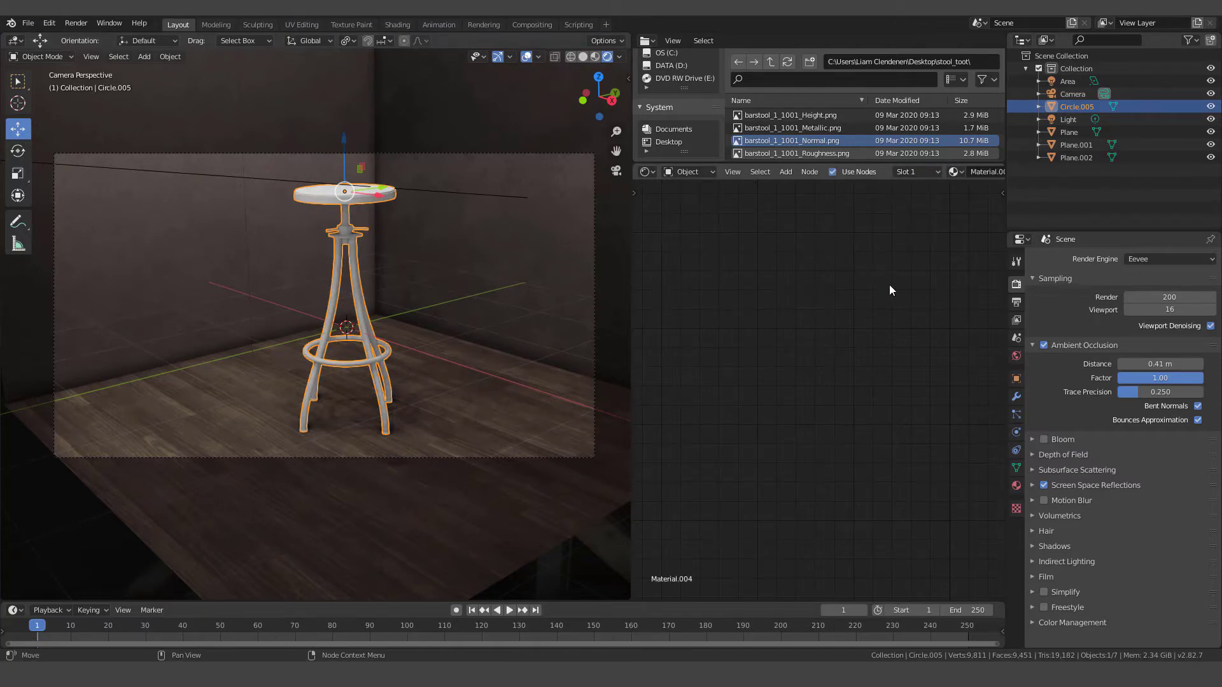
{"action": "middle_click_drag", "start_coordinate": [918, 287], "coordinate": [897, 561]}
{"action": "middle_click_drag", "start_coordinate": [915, 355], "coordinate": [900, 406]}
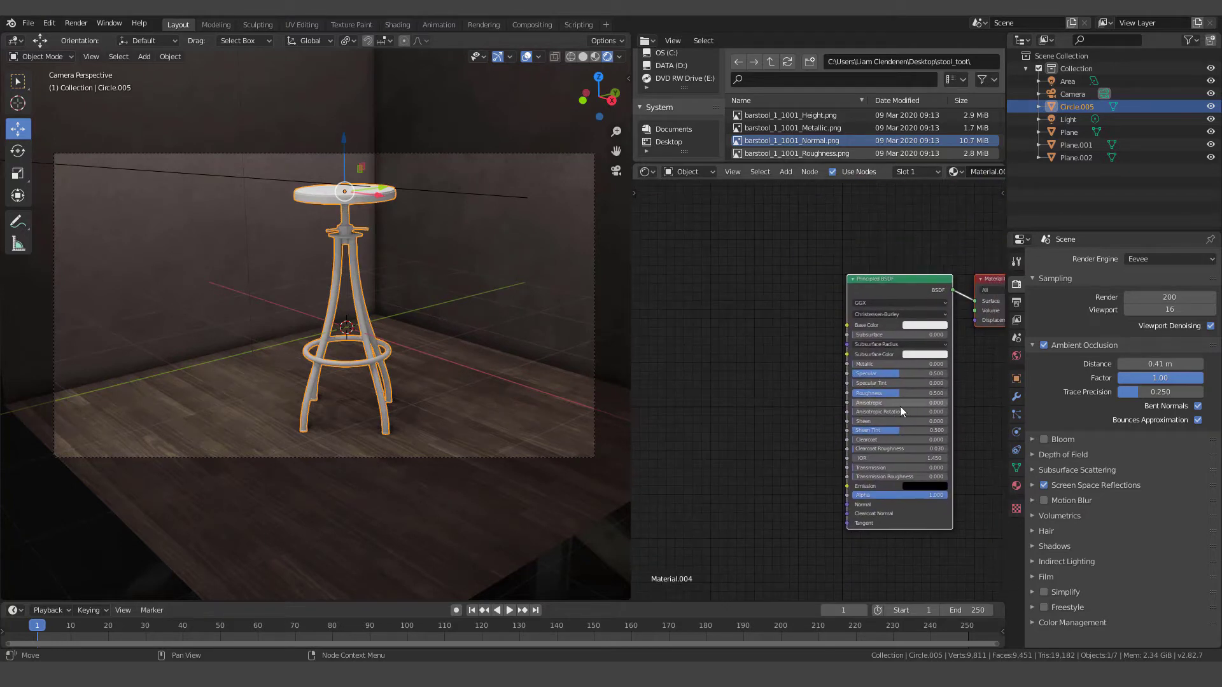
{"action": "scroll", "coordinate": [899, 395], "scroll_direction": "up", "scroll_amount": 2}
{"action": "middle_click_drag", "start_coordinate": [899, 357], "coordinate": [909, 333]}
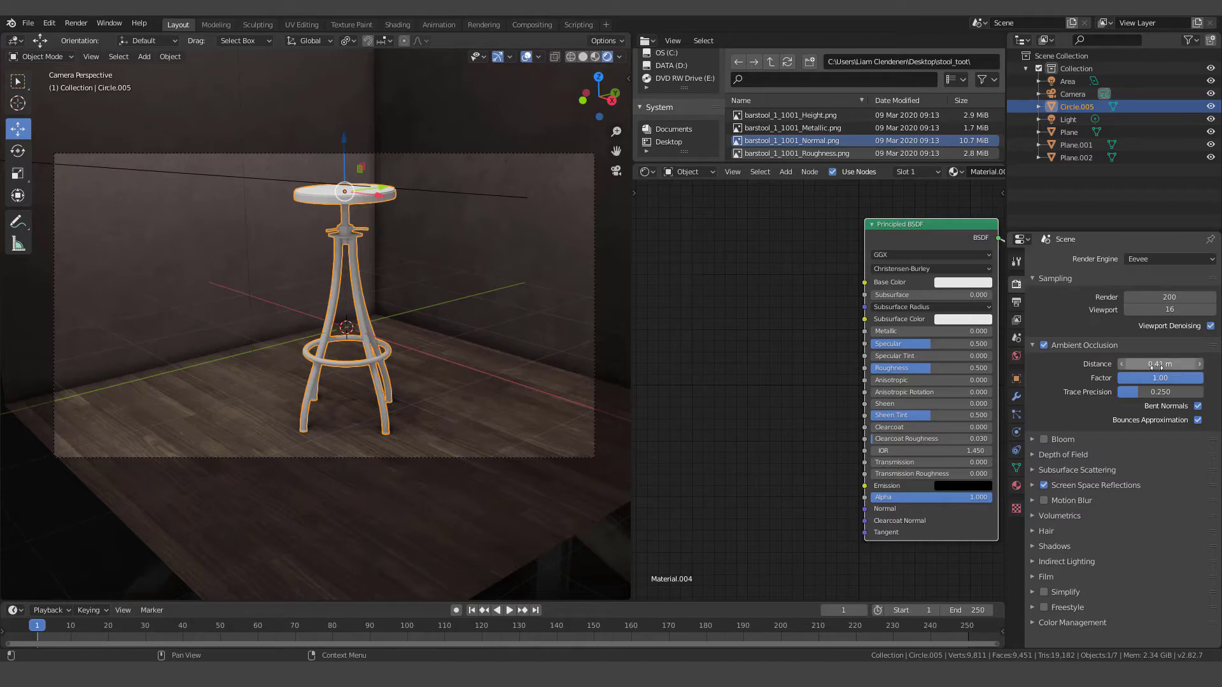
Collapse Ambient Occlusion, then briefly expand and collapse the Shadows and Color Management panels
{"action": "left_click", "coordinate": [1033, 349]}
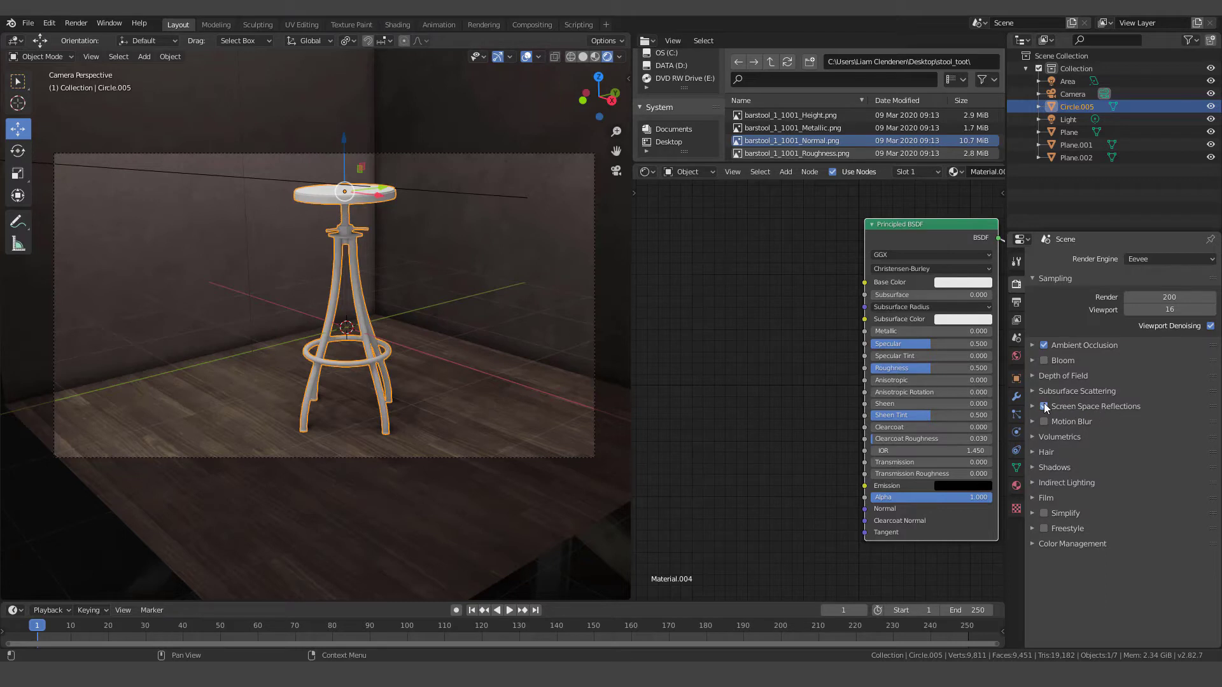
{"action": "left_click", "coordinate": [1034, 468]}
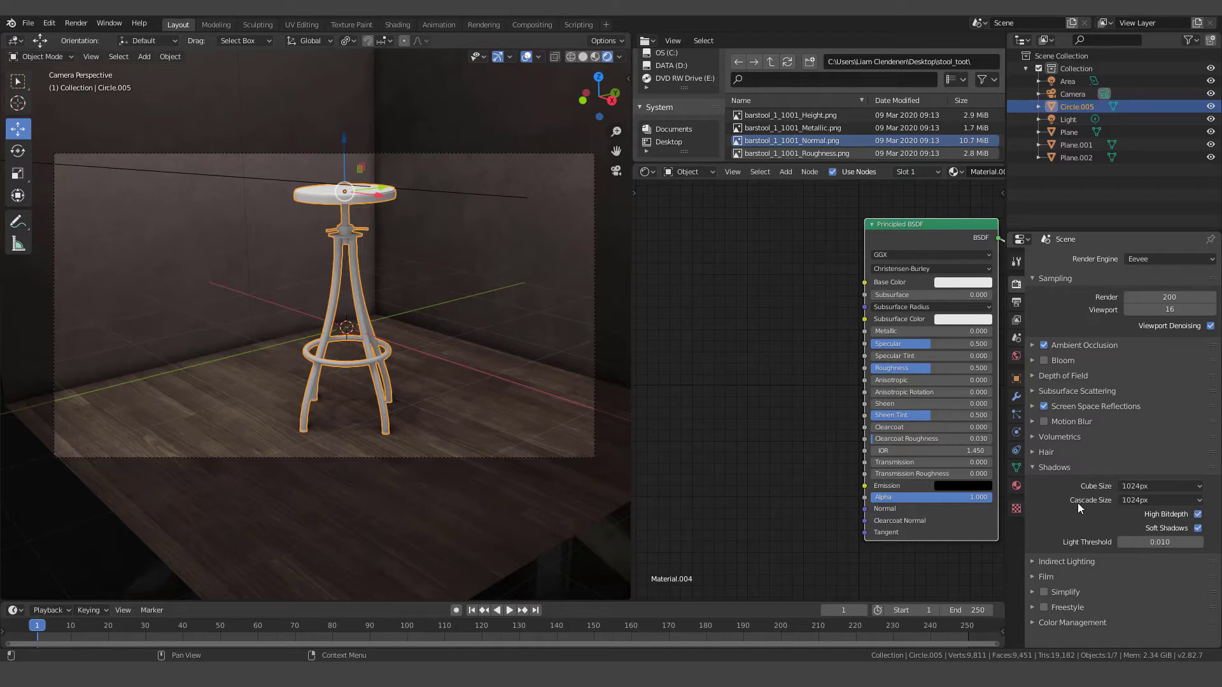
{"action": "left_click", "coordinate": [1033, 469]}
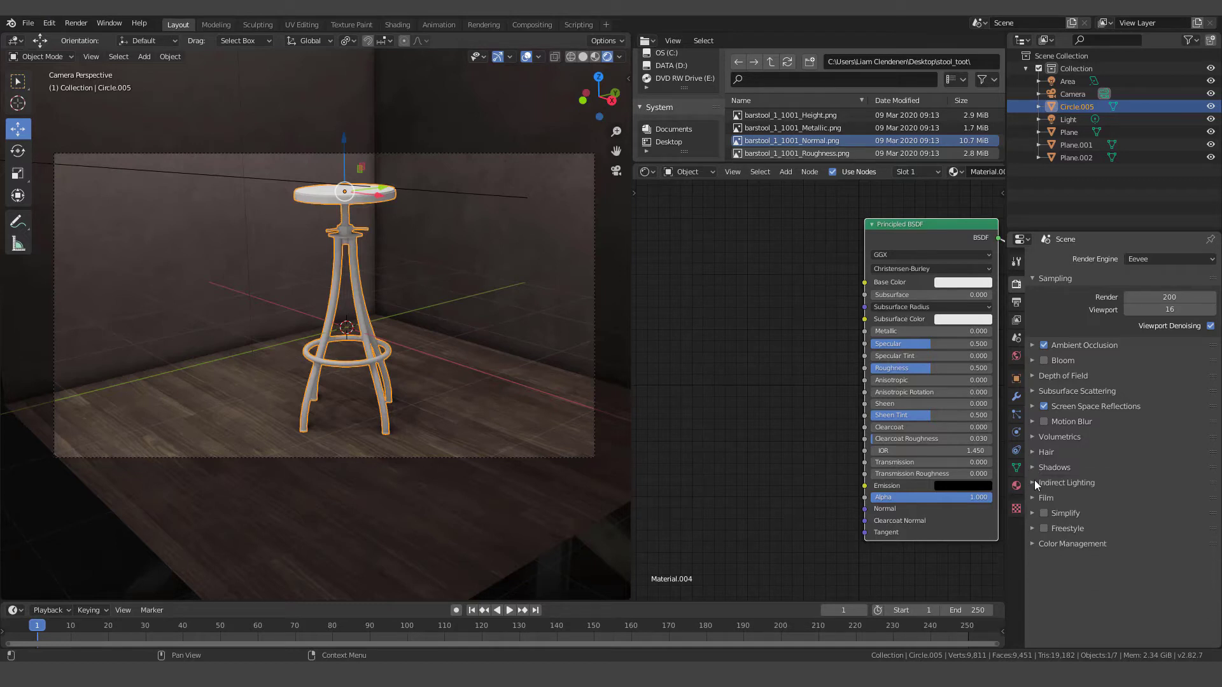
{"action": "left_click", "coordinate": [1036, 544]}
{"action": "scroll", "coordinate": [1114, 550], "scroll_direction": "down", "scroll_amount": 1}
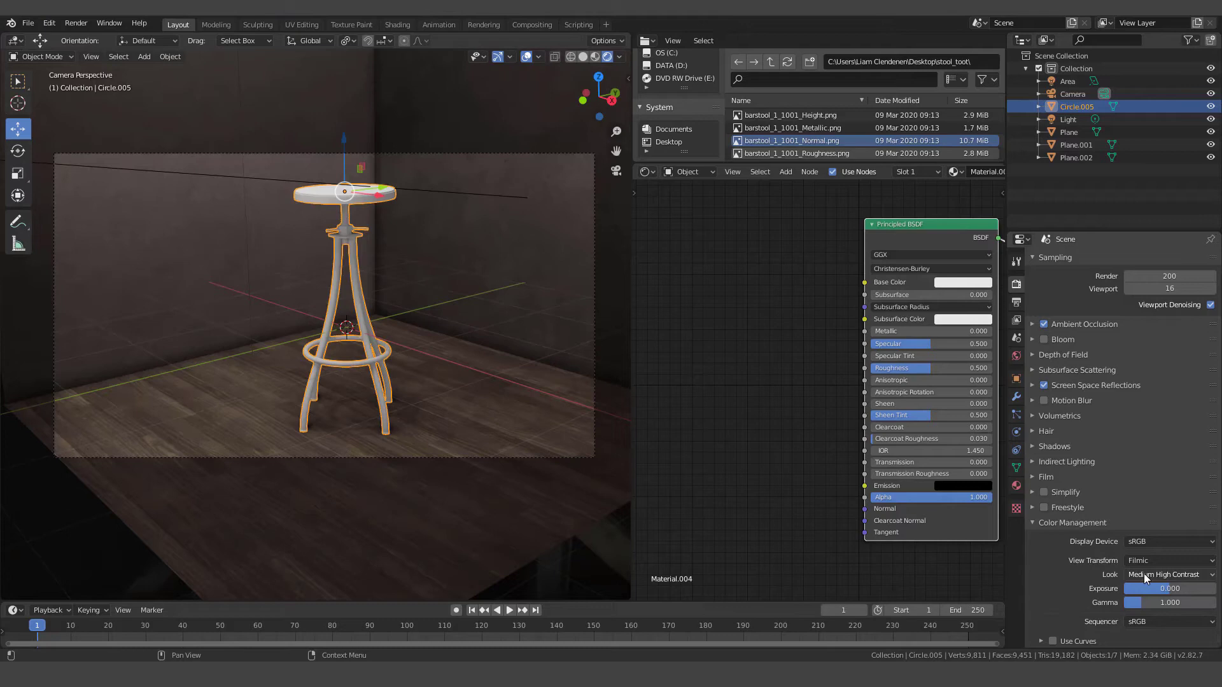
{"action": "left_click", "coordinate": [1030, 522]}
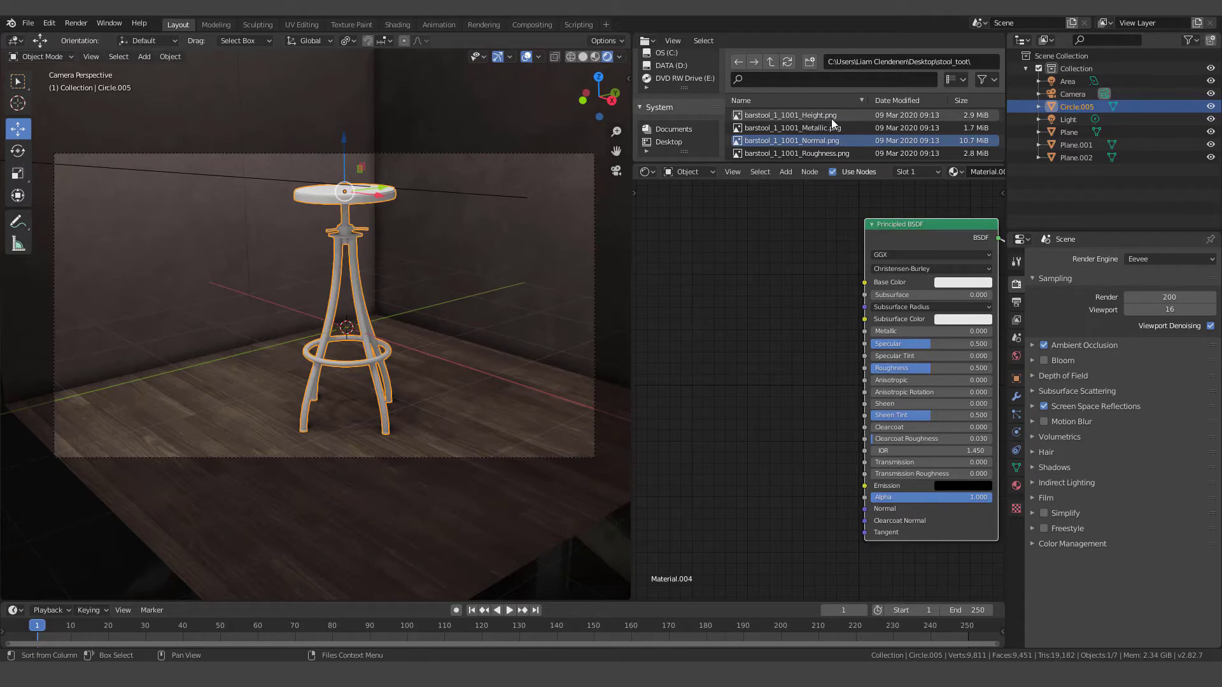
Add the BaseColor texture map as an image node in the Shader Editor
{"action": "scroll", "coordinate": [850, 132], "scroll_direction": "up", "scroll_amount": 2}
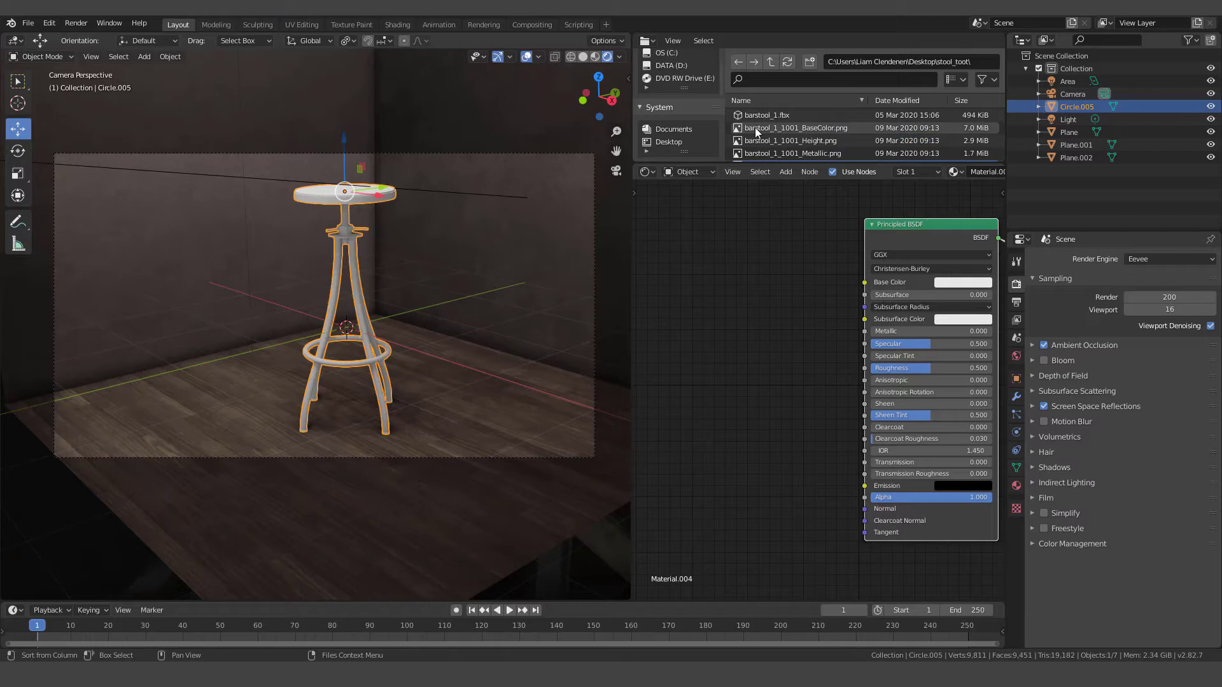
{"action": "left_click", "coordinate": [802, 127]}
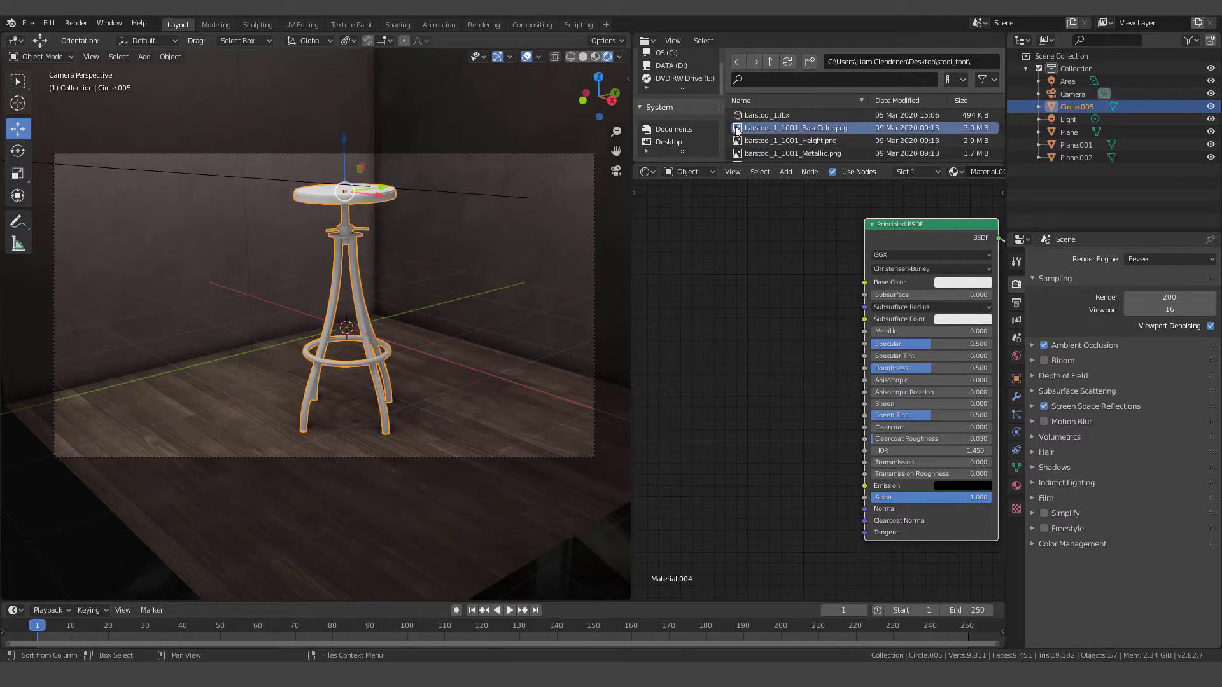
{"action": "left_click_drag", "start_coordinate": [737, 130], "coordinate": [700, 225]}
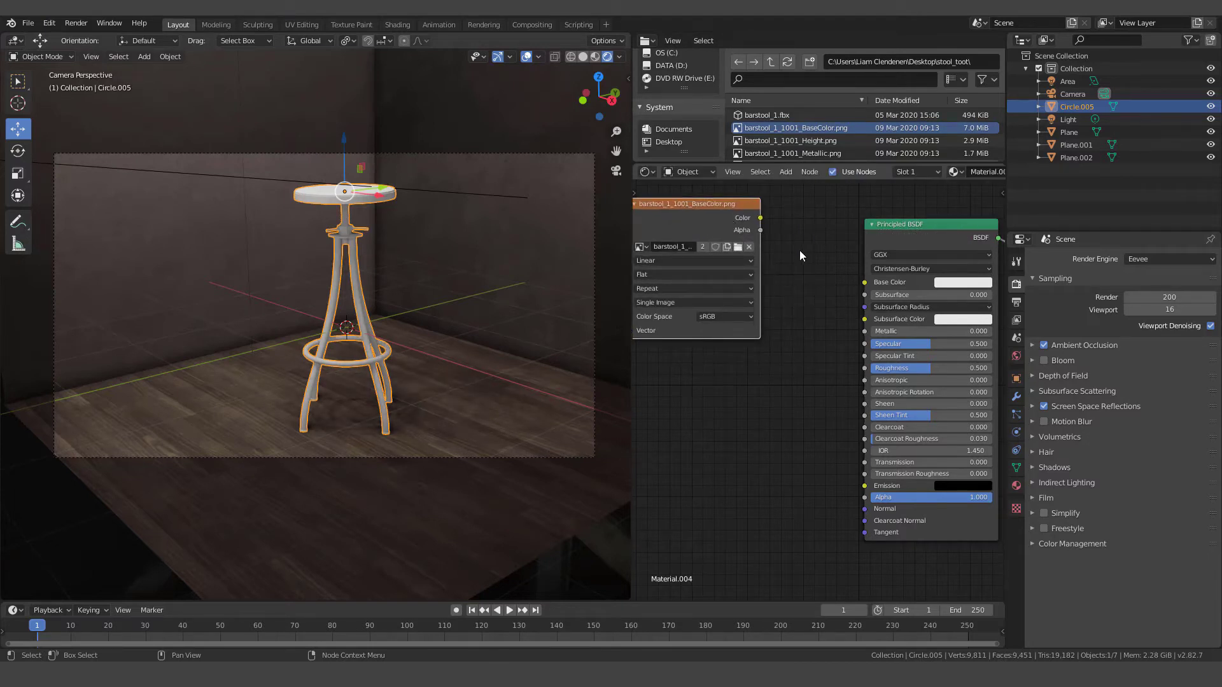
Insert an Ambient Occlusion node after the texture and link its Color into Base Color
{"action": "key", "text": "shift+a"}
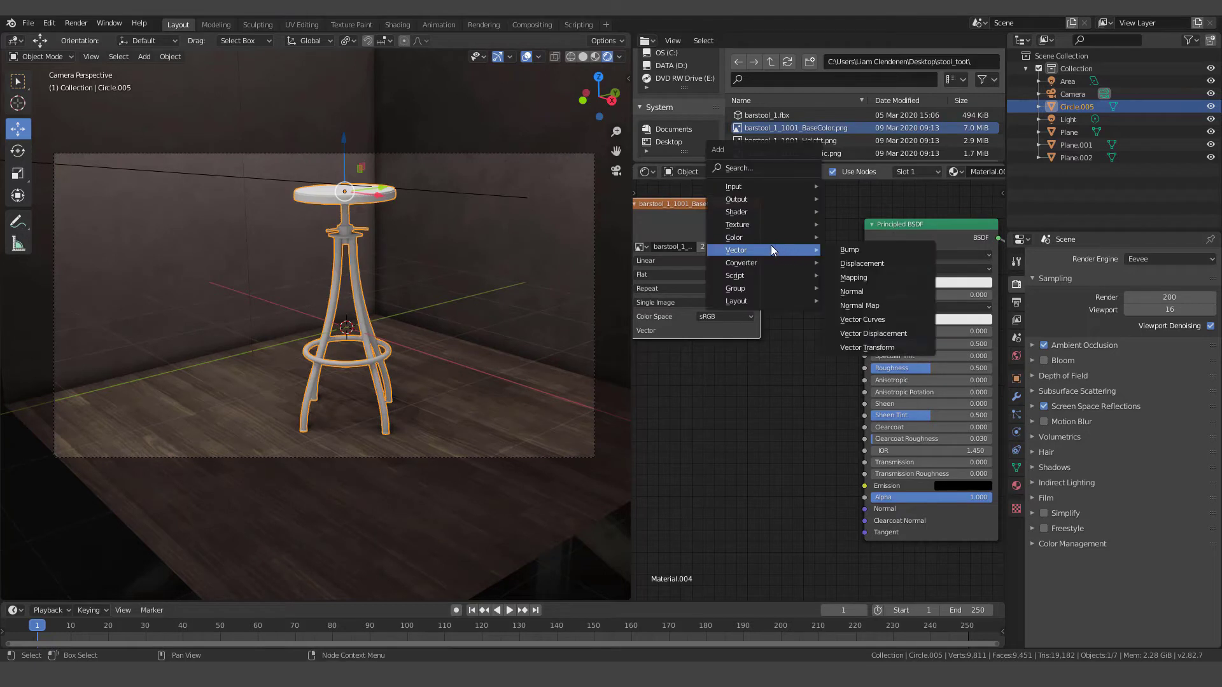
{"action": "mouse_move", "coordinate": [737, 189]}
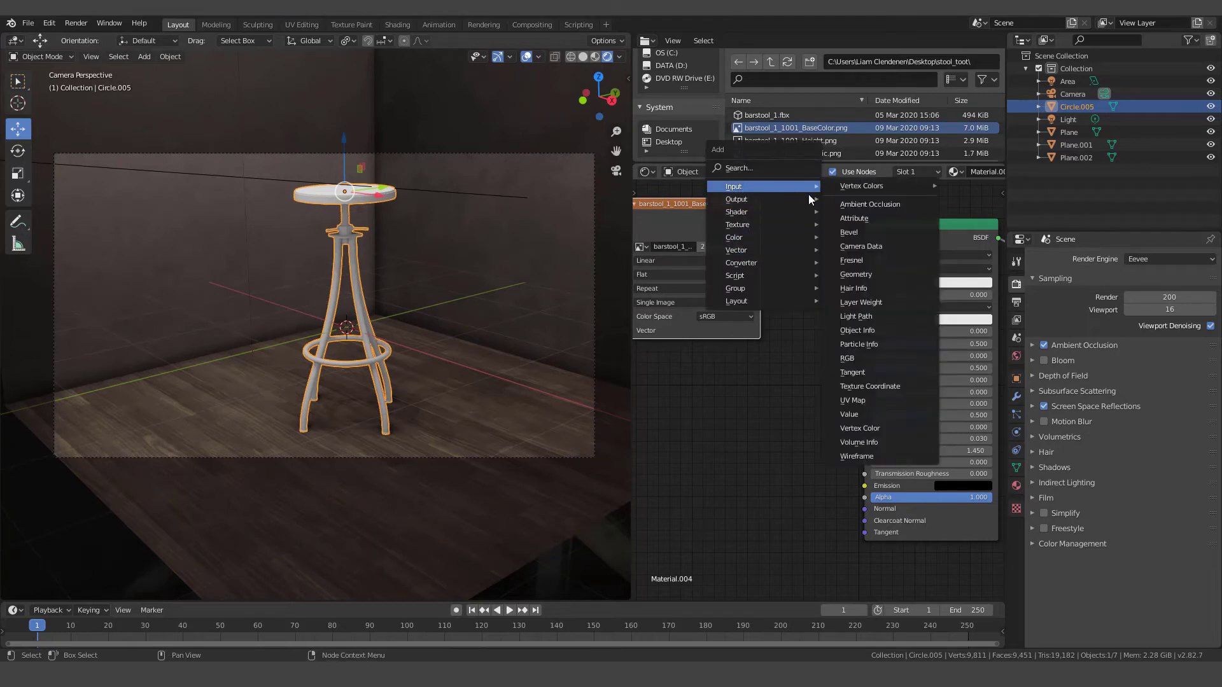
{"action": "left_click", "coordinate": [854, 208]}
{"action": "left_click", "coordinate": [803, 267]}
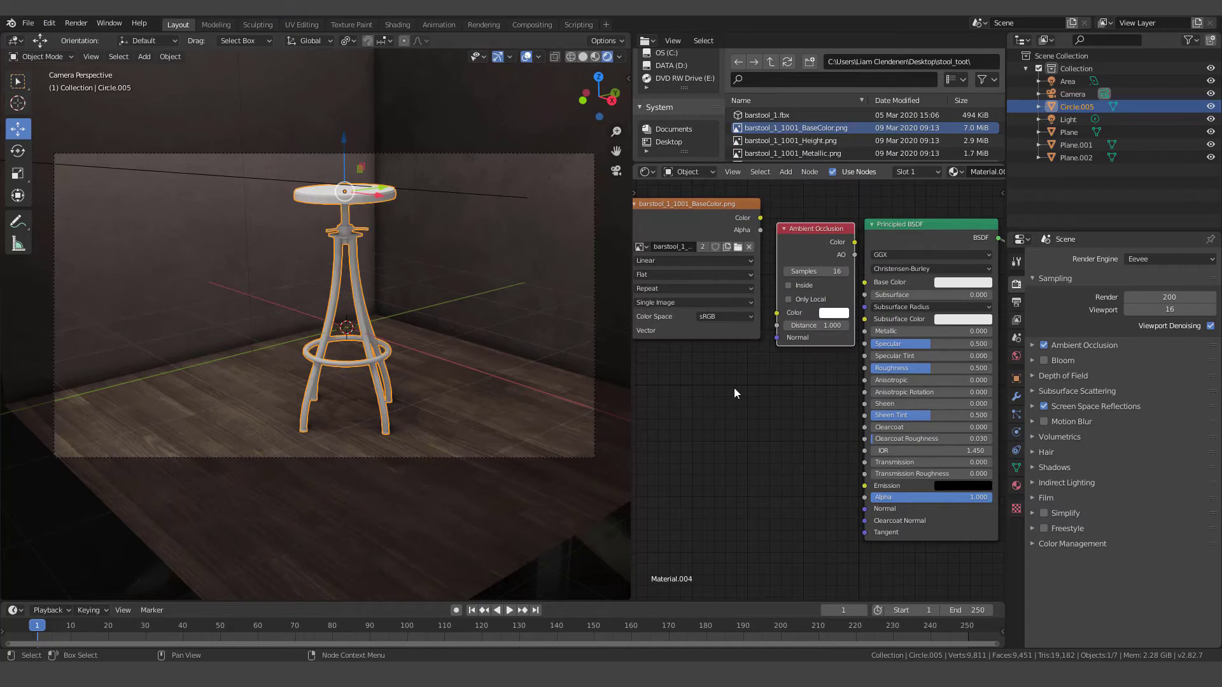
{"action": "middle_click_drag", "start_coordinate": [735, 388], "coordinate": [796, 388]}
{"action": "scroll", "coordinate": [796, 387], "scroll_direction": "down", "scroll_amount": 1}
{"action": "left_click_drag", "start_coordinate": [781, 285], "coordinate": [753, 290]}
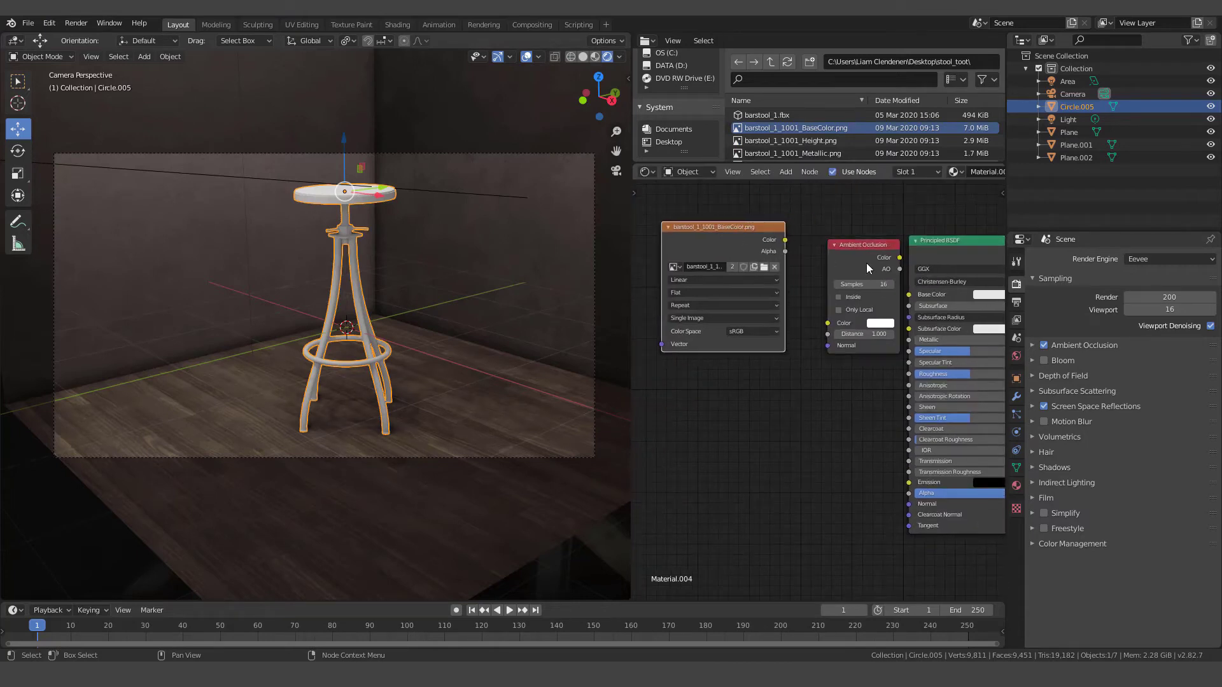
{"action": "left_click_drag", "start_coordinate": [851, 251], "coordinate": [812, 313]}
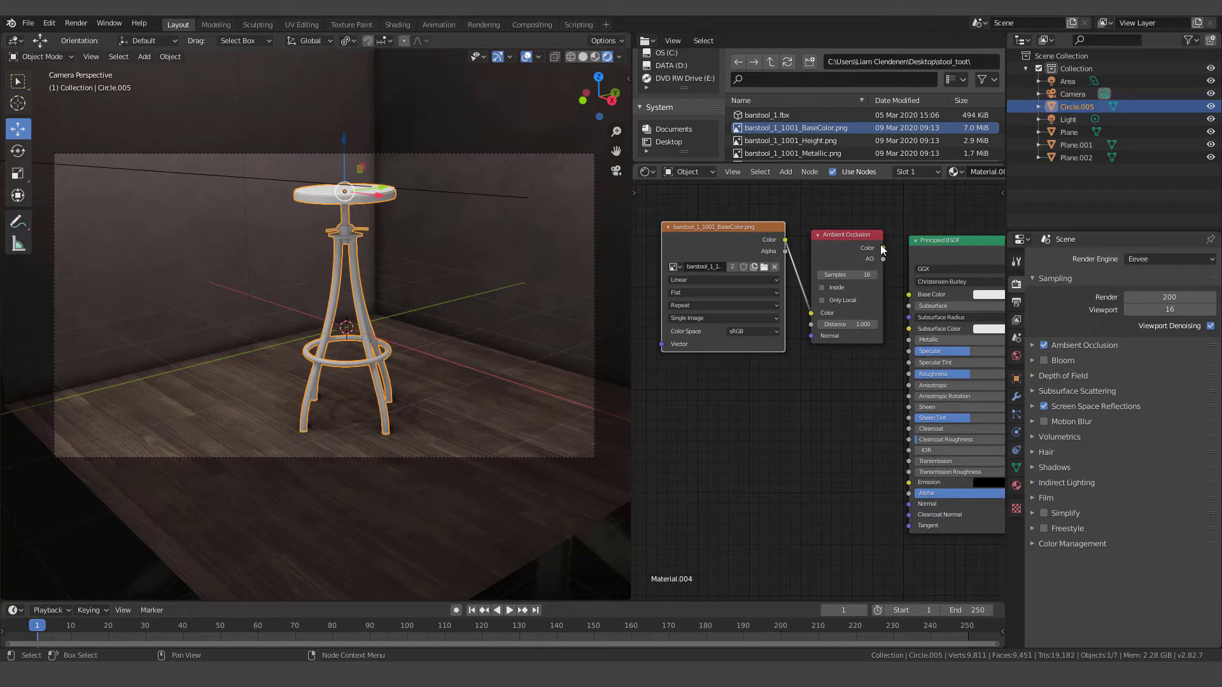
{"action": "left_click_drag", "start_coordinate": [884, 248], "coordinate": [909, 294]}
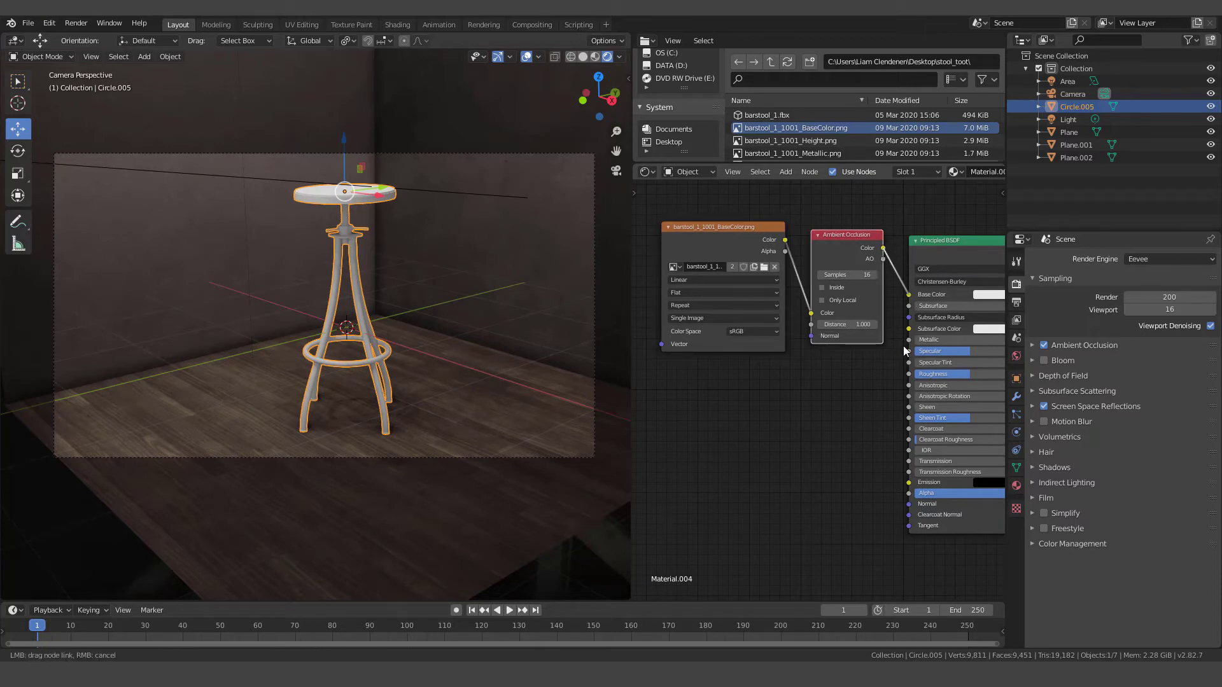
{"action": "scroll", "coordinate": [418, 326], "scroll_direction": "up", "scroll_amount": 4}
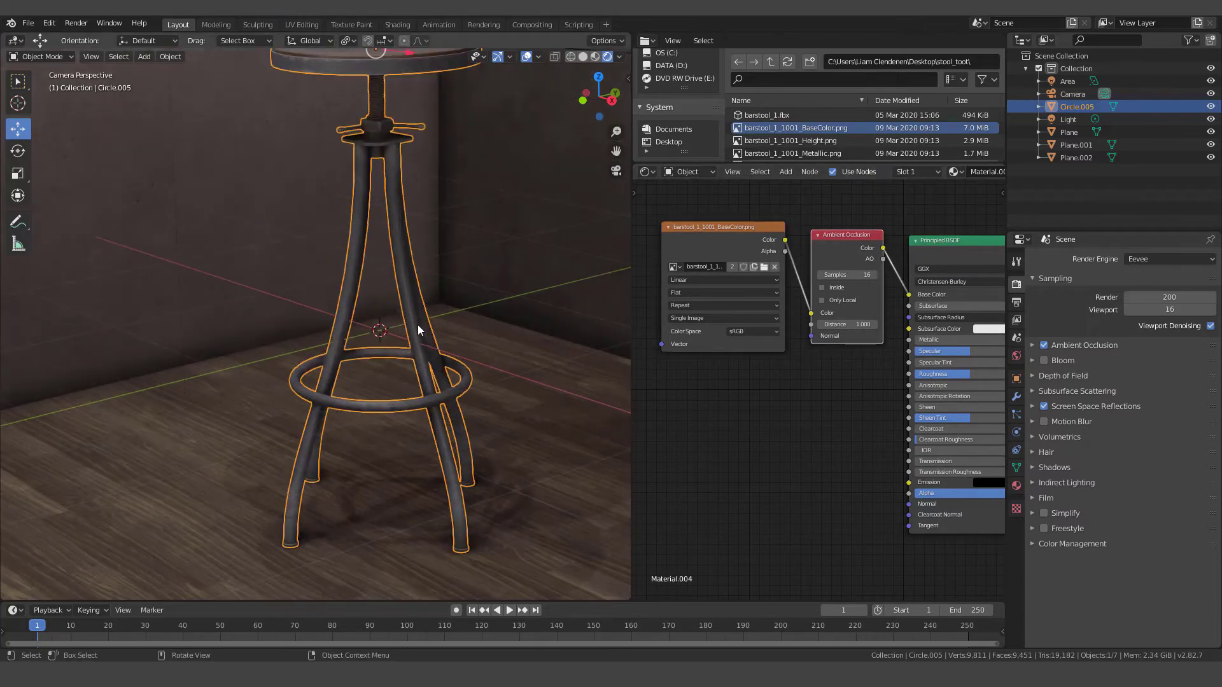
{"action": "middle_click_drag", "start_coordinate": [501, 246], "coordinate": [475, 368]}
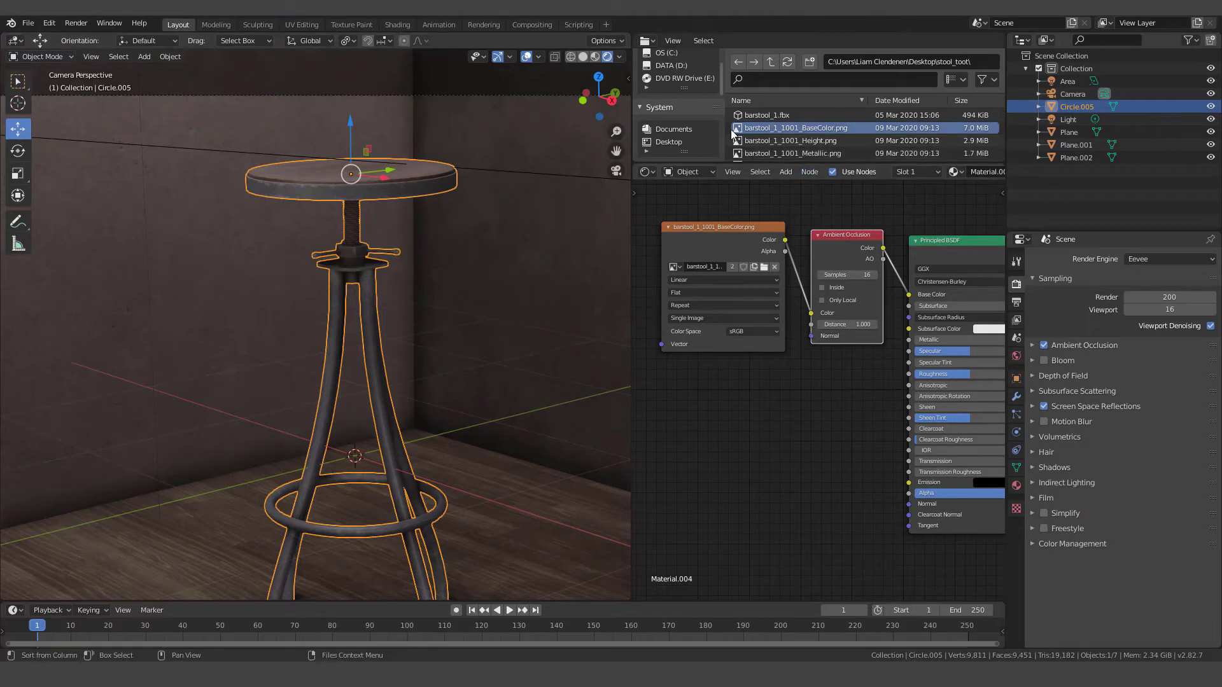
Add the Metallic map, link it to Principled Metallic, and tidy the node layout
{"action": "left_click", "coordinate": [815, 152]}
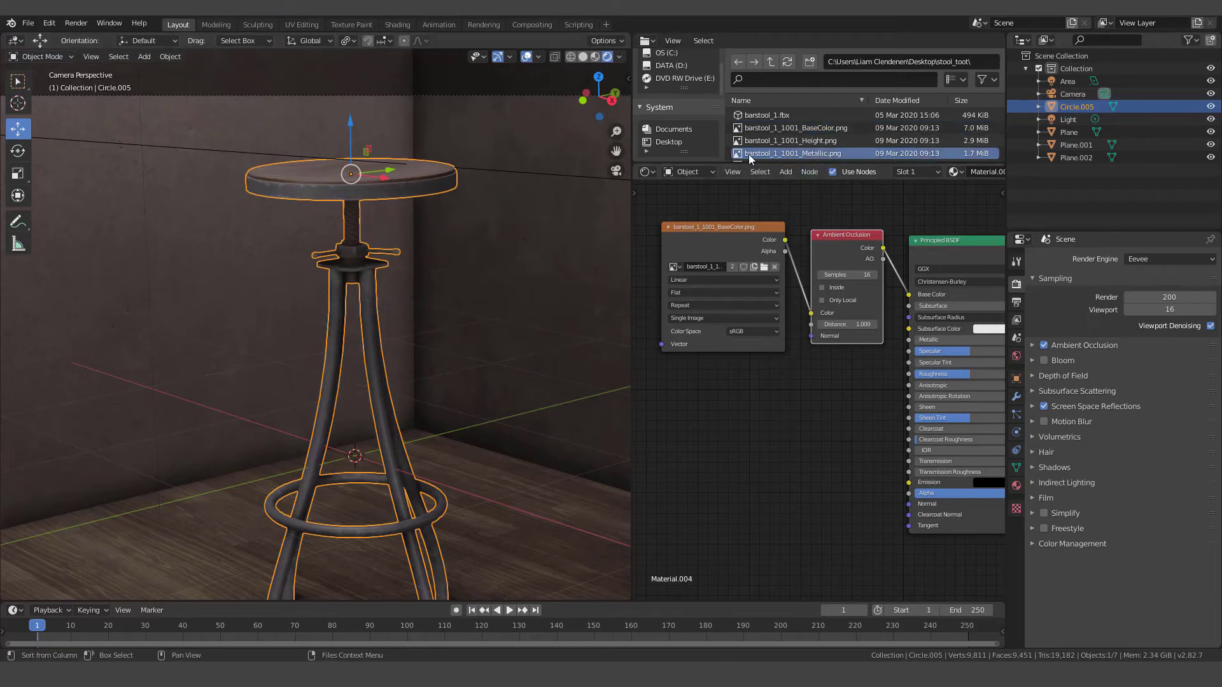
{"action": "left_click_drag", "start_coordinate": [738, 203], "coordinate": [682, 388]}
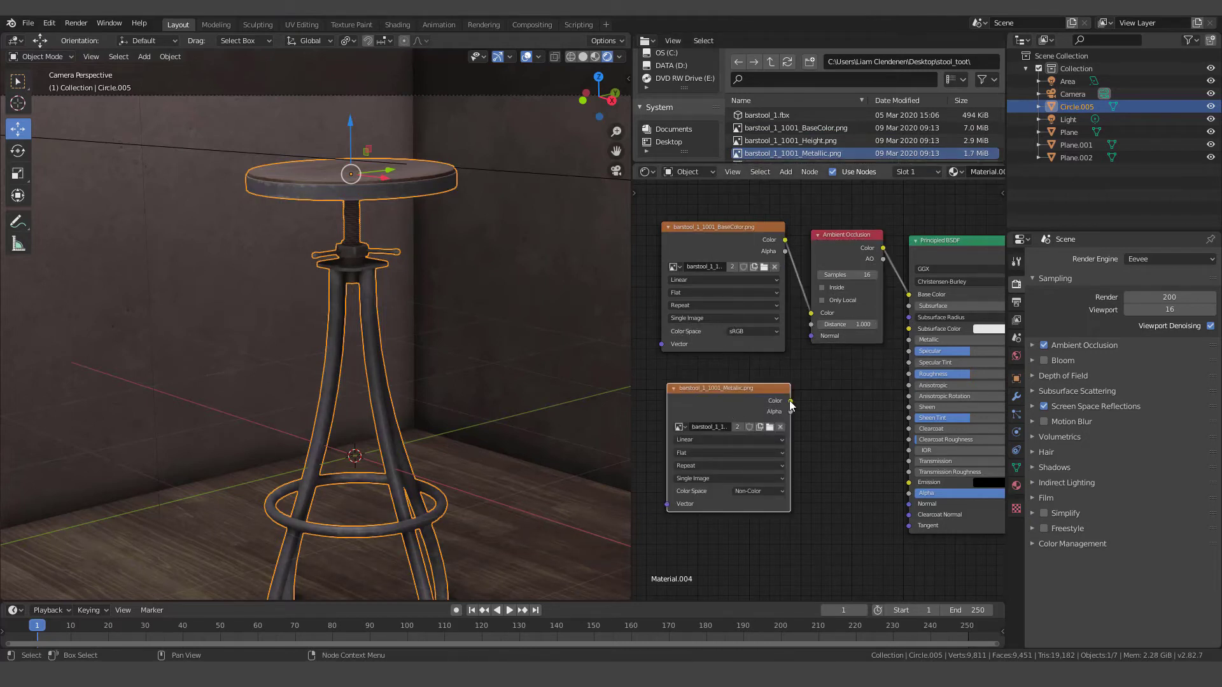
{"action": "left_click_drag", "start_coordinate": [790, 400], "coordinate": [909, 340]}
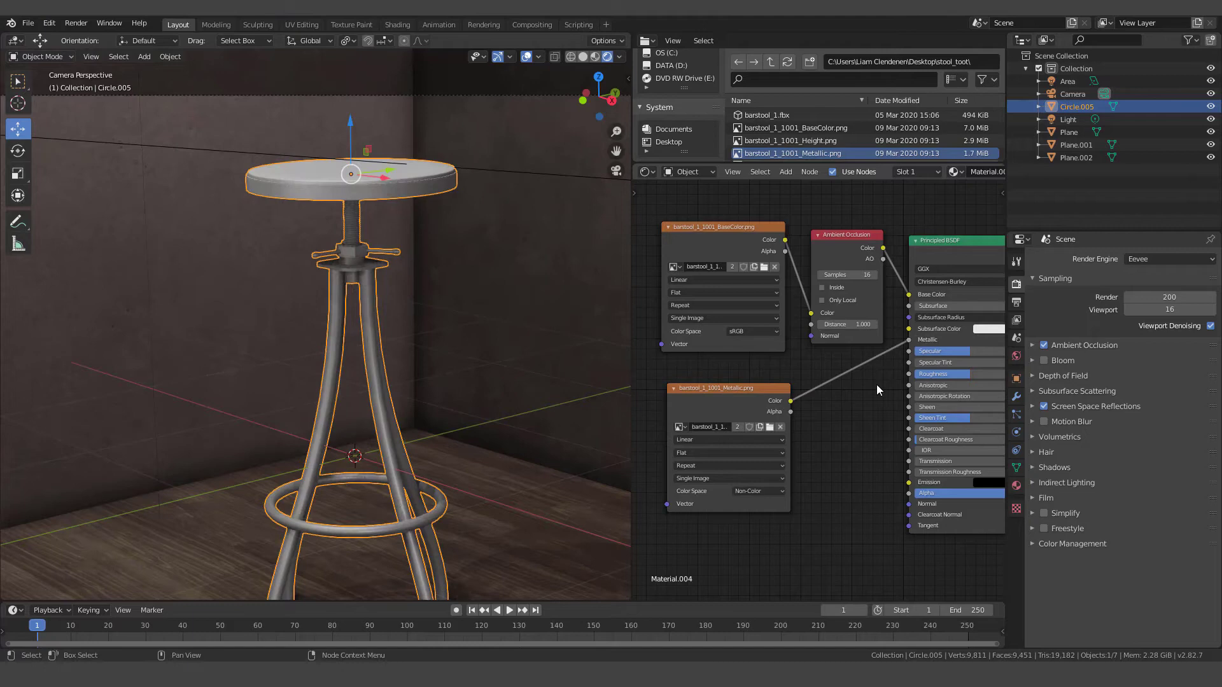
{"action": "left_click_drag", "start_coordinate": [732, 242], "coordinate": [717, 211]}
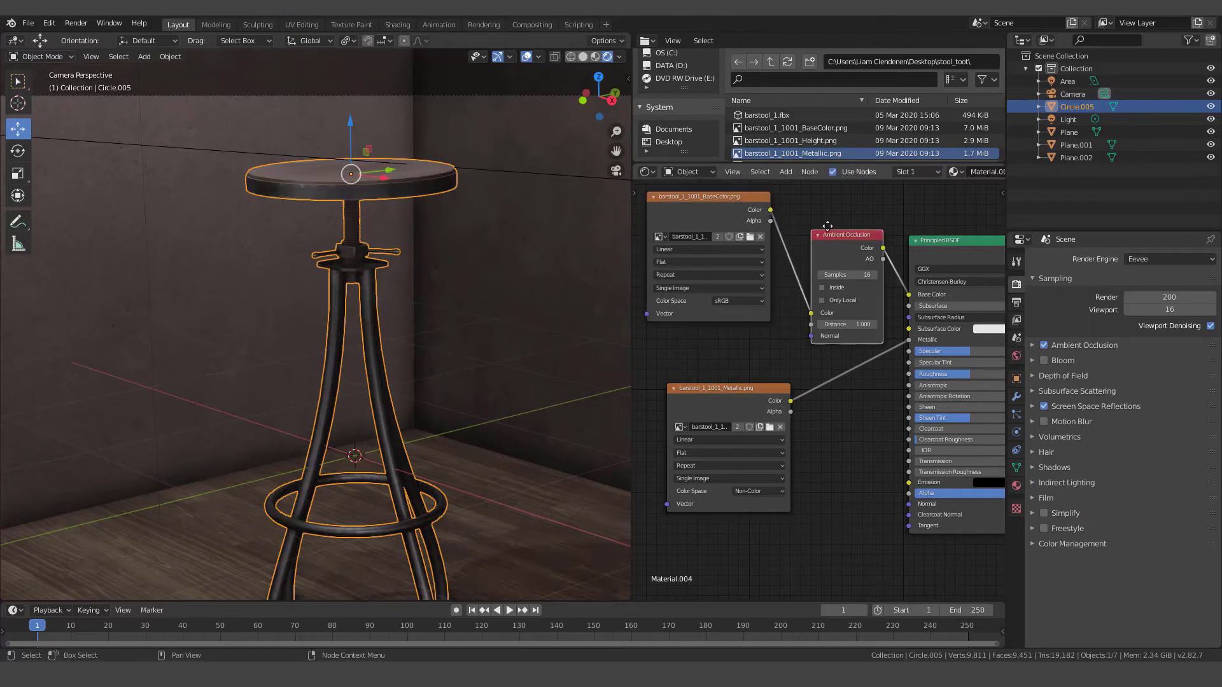
{"action": "left_click_drag", "start_coordinate": [846, 235], "coordinate": [837, 210]}
{"action": "left_click_drag", "start_coordinate": [738, 410], "coordinate": [742, 369]}
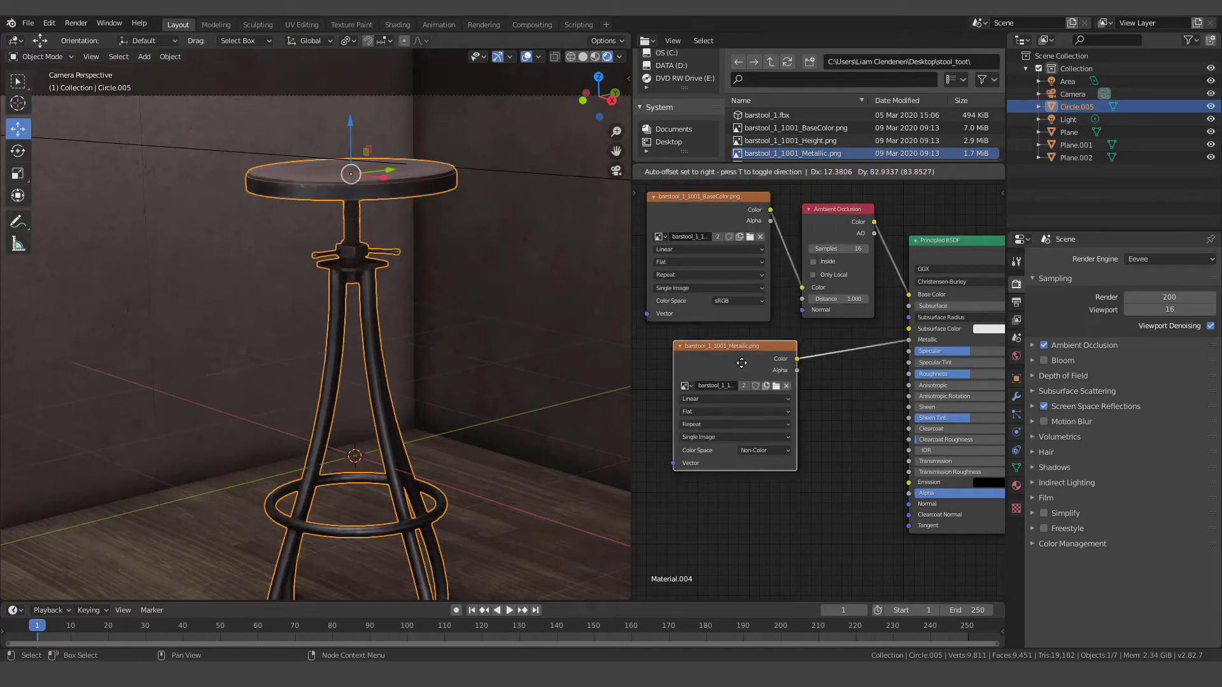
Set the Metallic image node's Color Space to Non-Color
{"action": "scroll", "coordinate": [784, 476], "scroll_direction": "up", "scroll_amount": 2}
{"action": "middle_click_drag", "start_coordinate": [784, 476], "coordinate": [773, 388]}
{"action": "scroll", "coordinate": [763, 383], "scroll_direction": "up", "scroll_amount": 1}
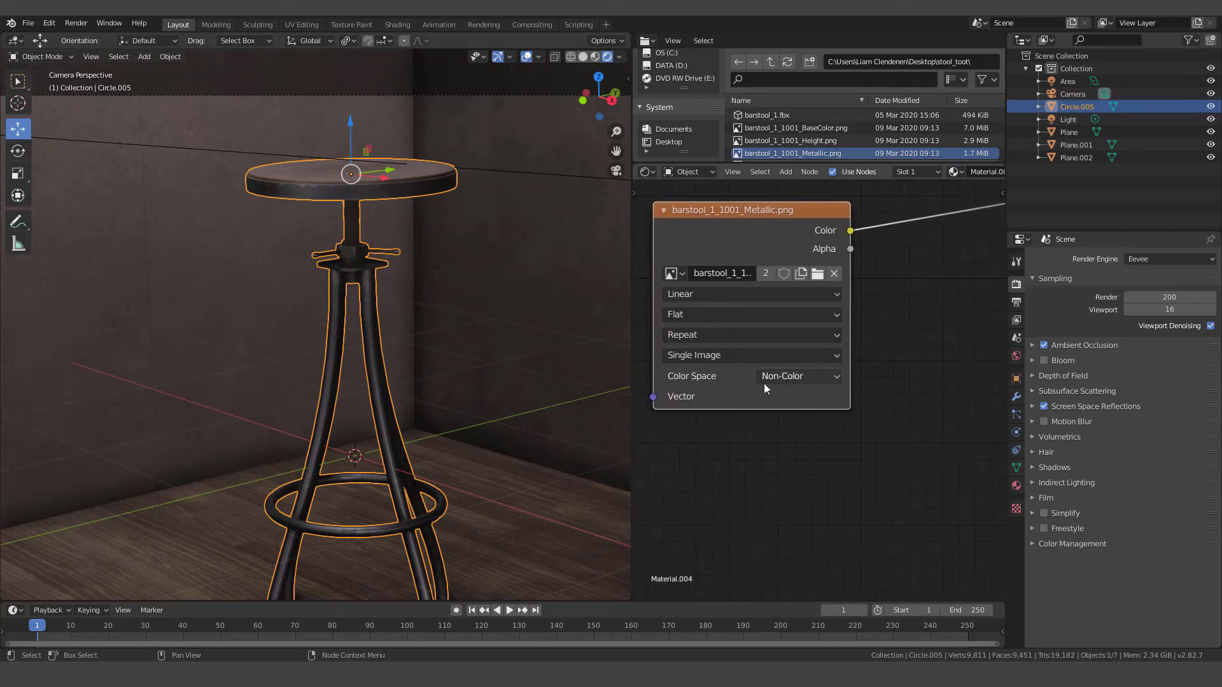
{"action": "left_click", "coordinate": [810, 376]}
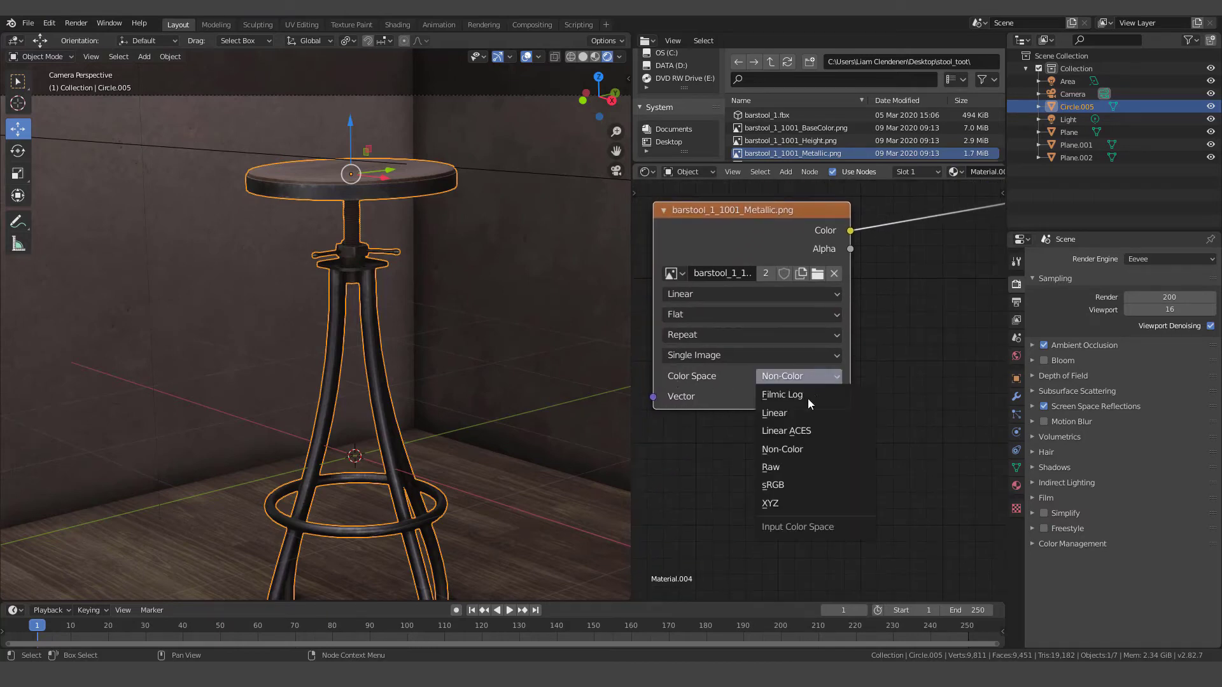
{"action": "left_click", "coordinate": [778, 380]}
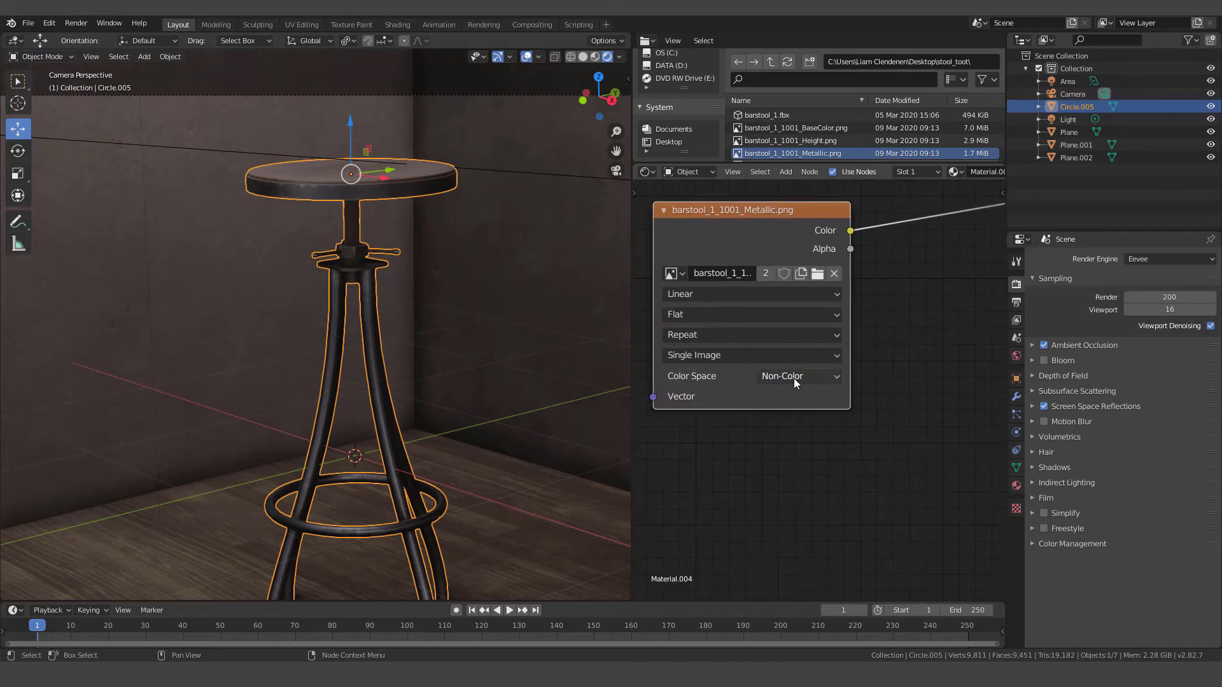
Move the Principled BSDF node lower and recentre the node tree
{"action": "scroll", "coordinate": [916, 326], "scroll_direction": "down", "scroll_amount": 2}
{"action": "middle_click_drag", "start_coordinate": [910, 311], "coordinate": [795, 363]}
{"action": "scroll", "coordinate": [795, 363], "scroll_direction": "down", "scroll_amount": 1}
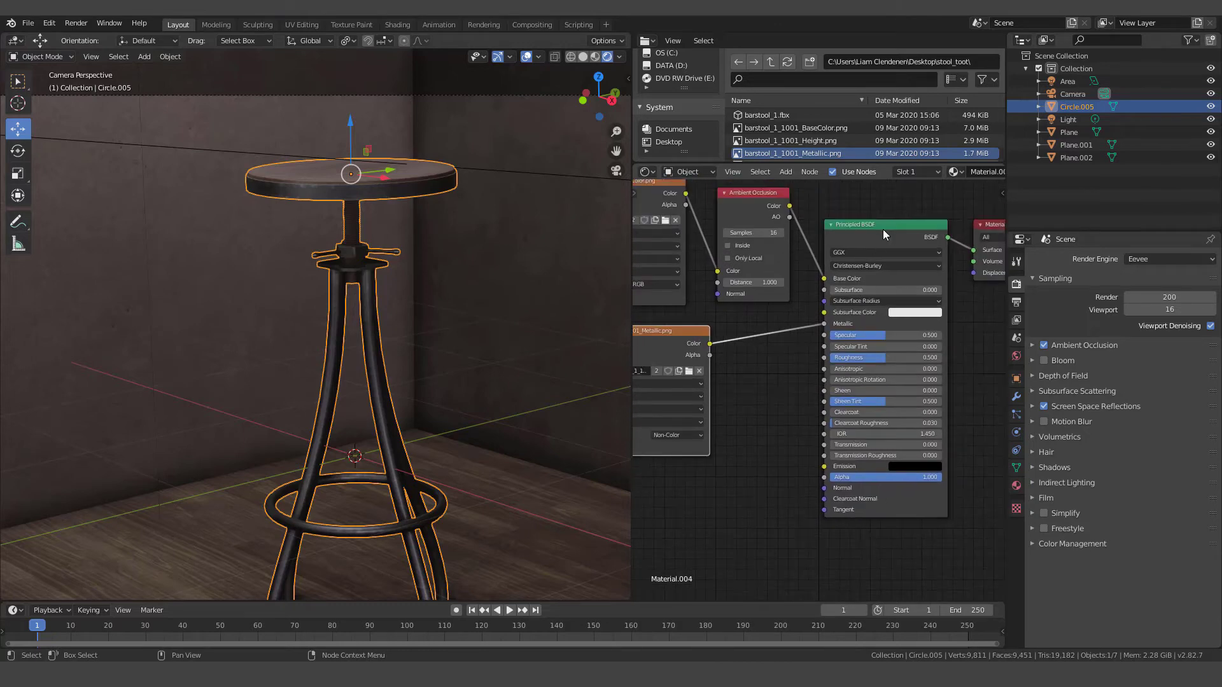
{"action": "left_click_drag", "start_coordinate": [880, 229], "coordinate": [870, 346]}
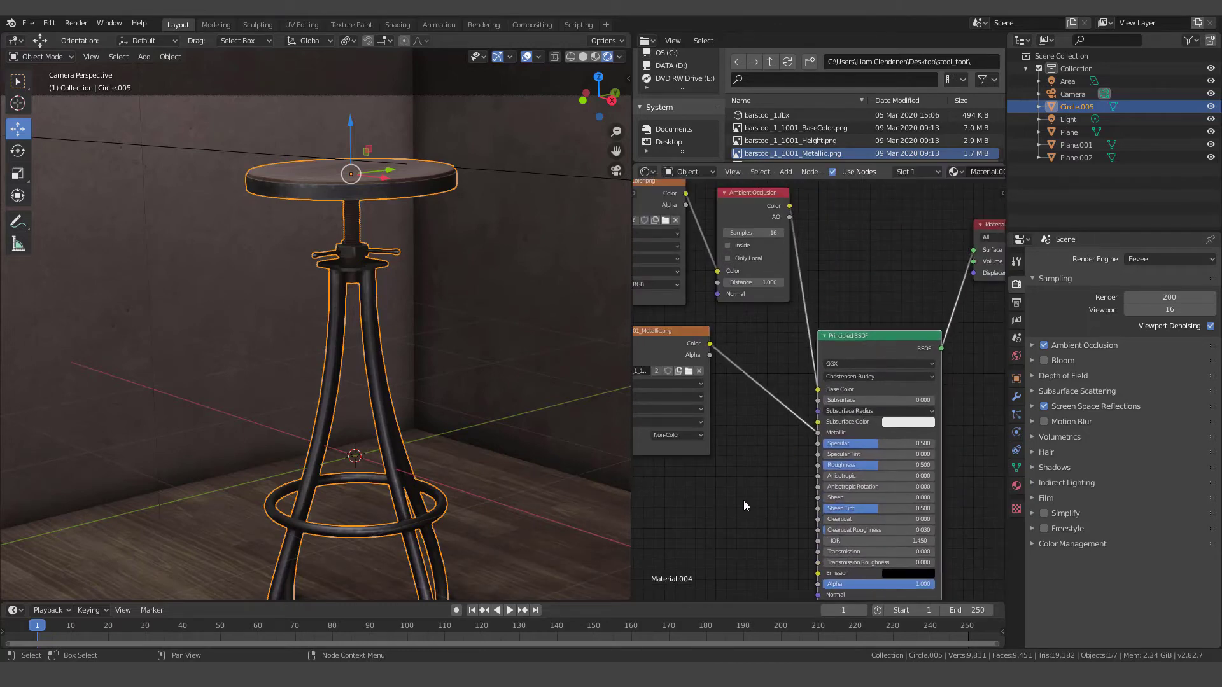
{"action": "scroll", "coordinate": [743, 500], "scroll_direction": "down", "scroll_amount": 1}
{"action": "middle_click_drag", "start_coordinate": [744, 500], "coordinate": [833, 359]}
{"action": "scroll", "coordinate": [833, 392], "scroll_direction": "up", "scroll_amount": 2}
{"action": "scroll", "coordinate": [803, 146], "scroll_direction": "down", "scroll_amount": 2}
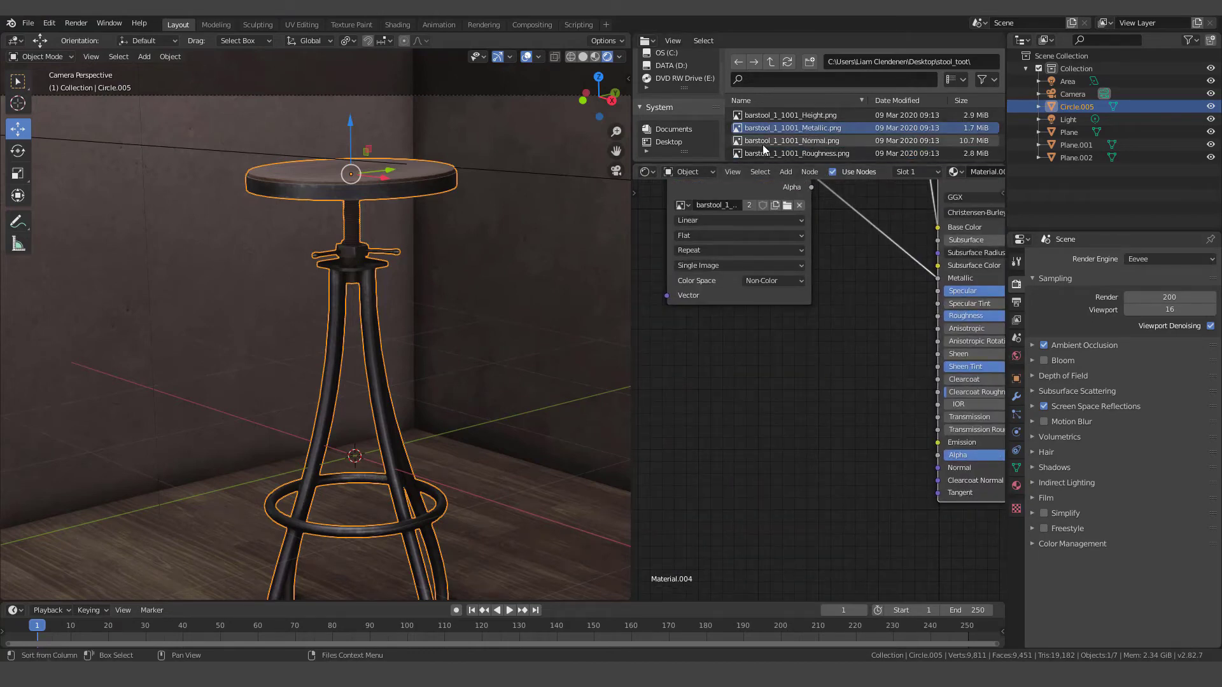
Add barstool_1_1001_Roughness.png and connect its Color to the Principled BSDF Roughness input
{"action": "left_click", "coordinate": [796, 154]}
{"action": "left_click_drag", "start_coordinate": [738, 157], "coordinate": [712, 358]}
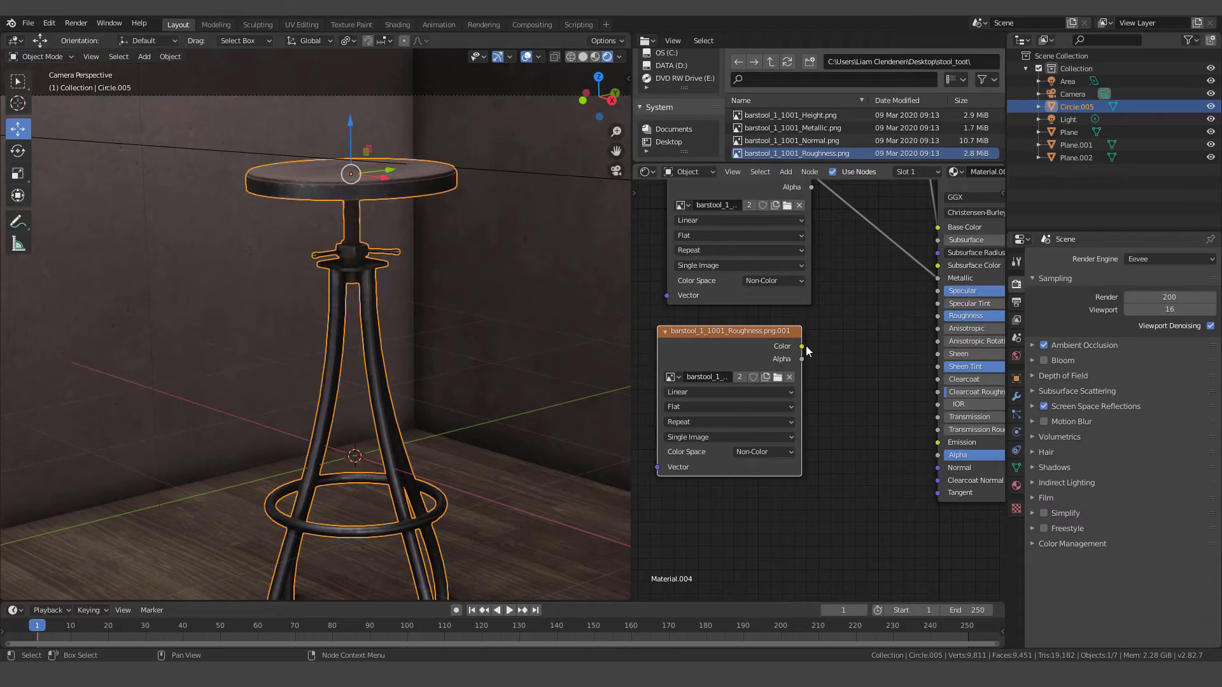
{"action": "left_click_drag", "start_coordinate": [800, 346], "coordinate": [938, 316]}
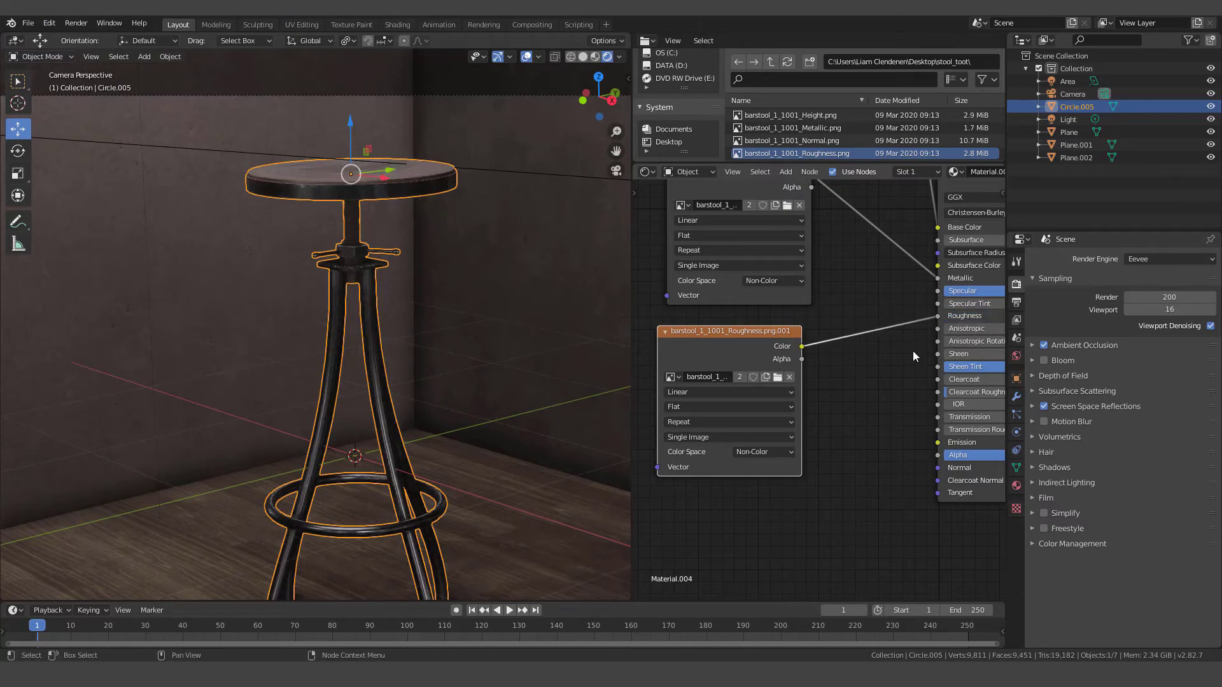
{"action": "scroll", "coordinate": [370, 281], "scroll_direction": "up", "scroll_amount": 2}
{"action": "scroll", "coordinate": [371, 278], "scroll_direction": "up", "scroll_amount": 4}
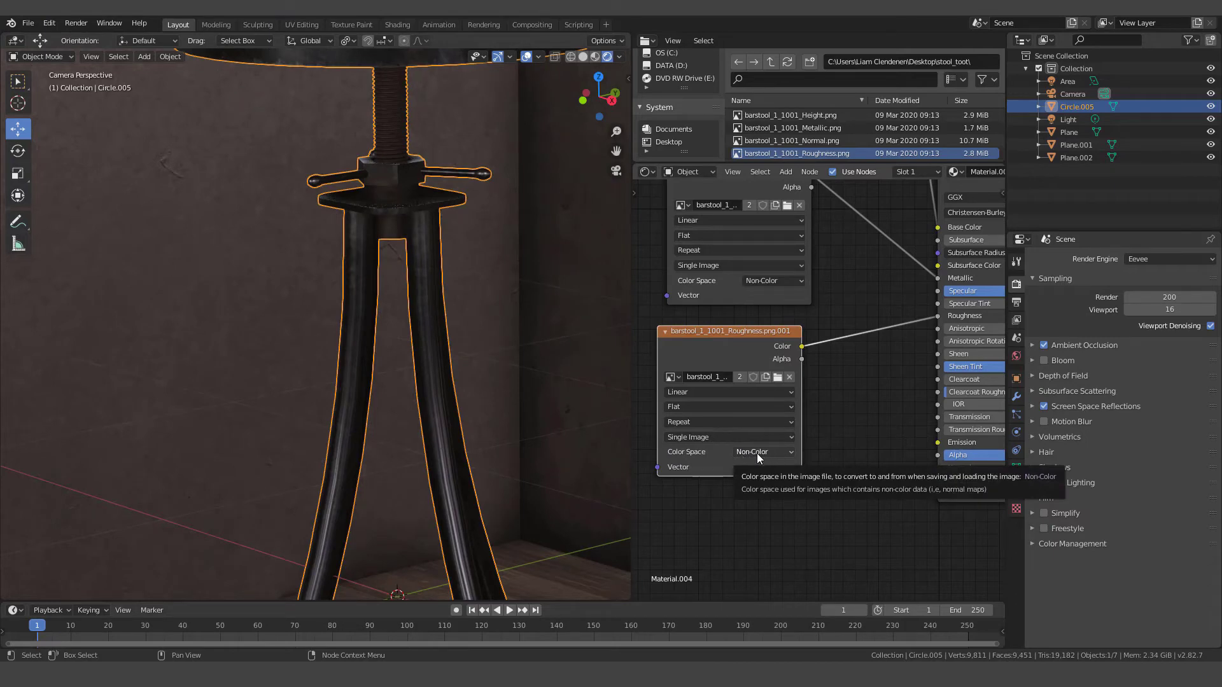
{"action": "scroll", "coordinate": [878, 445], "scroll_direction": "down", "scroll_amount": 2}
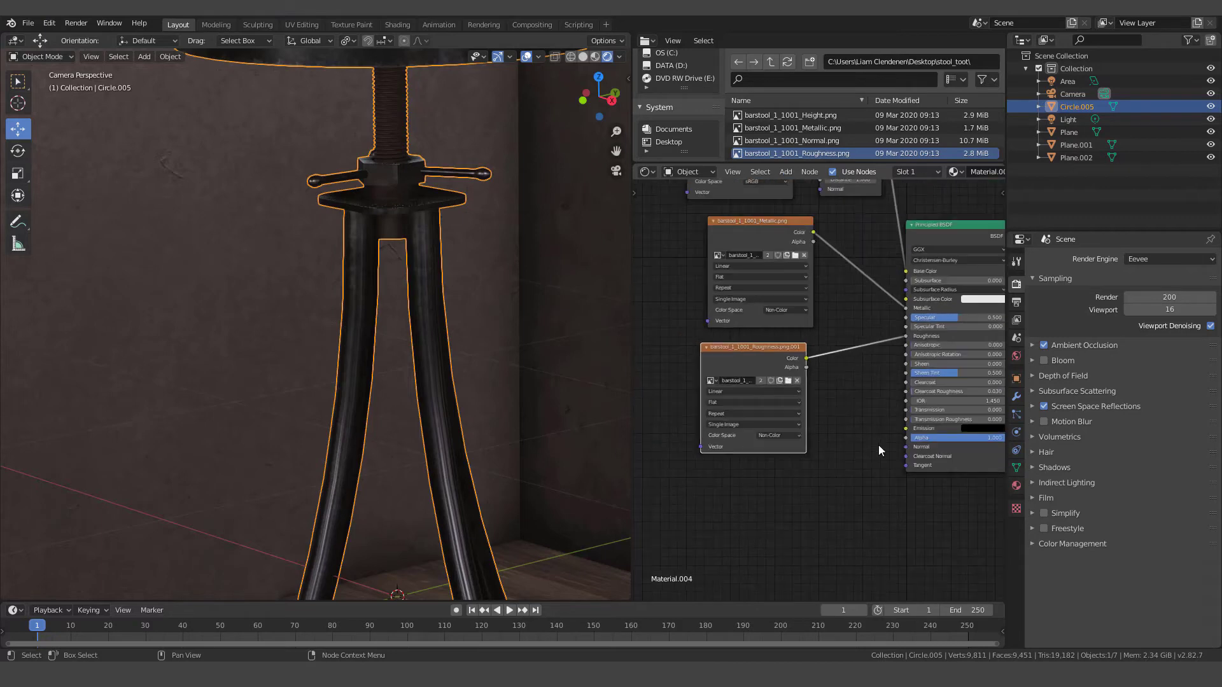
{"action": "middle_click_drag", "start_coordinate": [878, 445], "coordinate": [738, 404]}
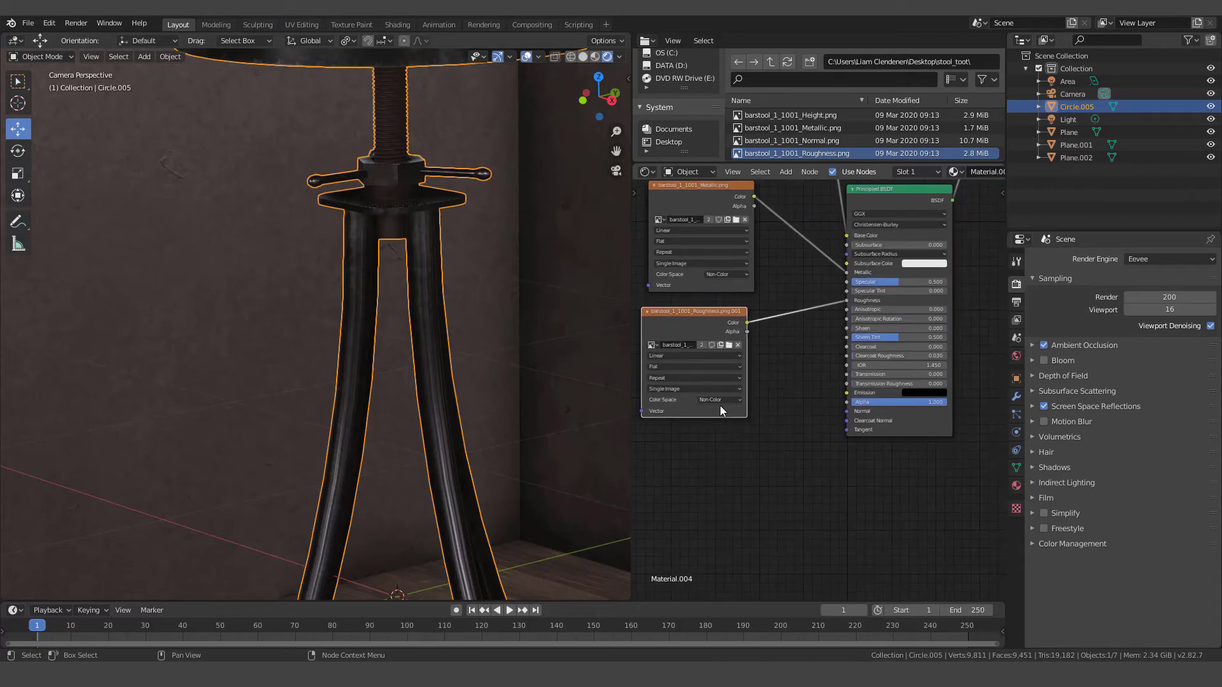
{"action": "scroll", "coordinate": [720, 406], "scroll_direction": "up", "scroll_amount": 1}
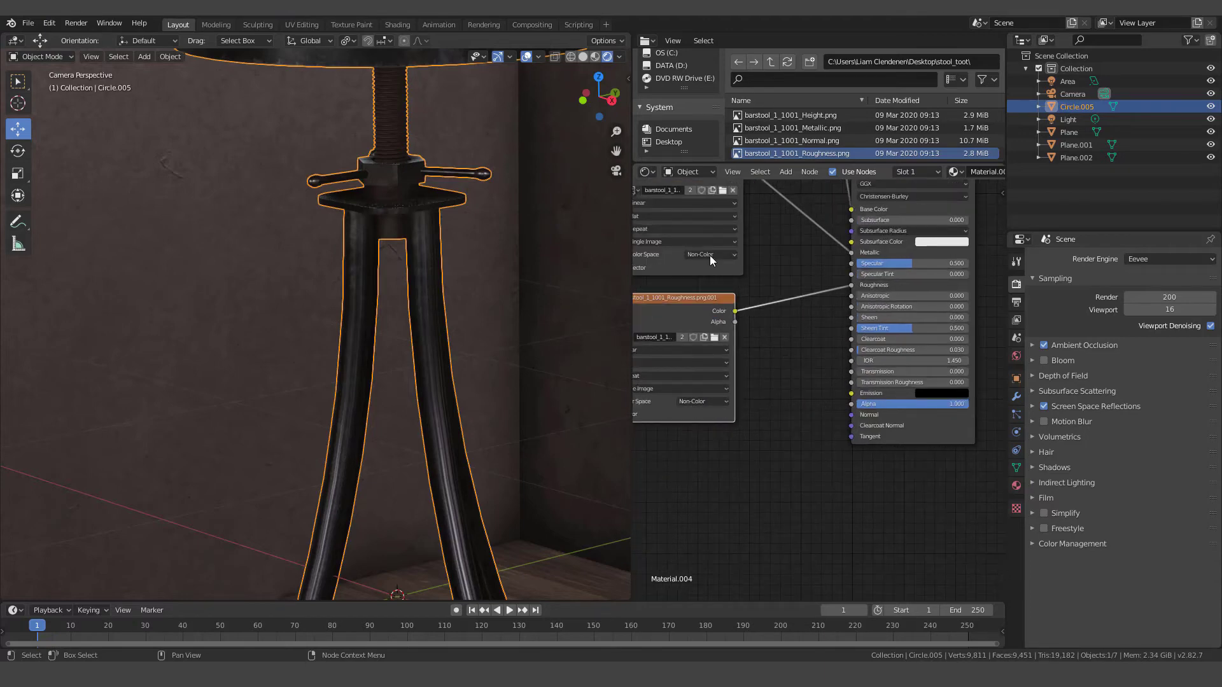
{"action": "scroll", "coordinate": [762, 417], "scroll_direction": "down", "scroll_amount": 1}
{"action": "middle_click_drag", "start_coordinate": [779, 401], "coordinate": [821, 364]}
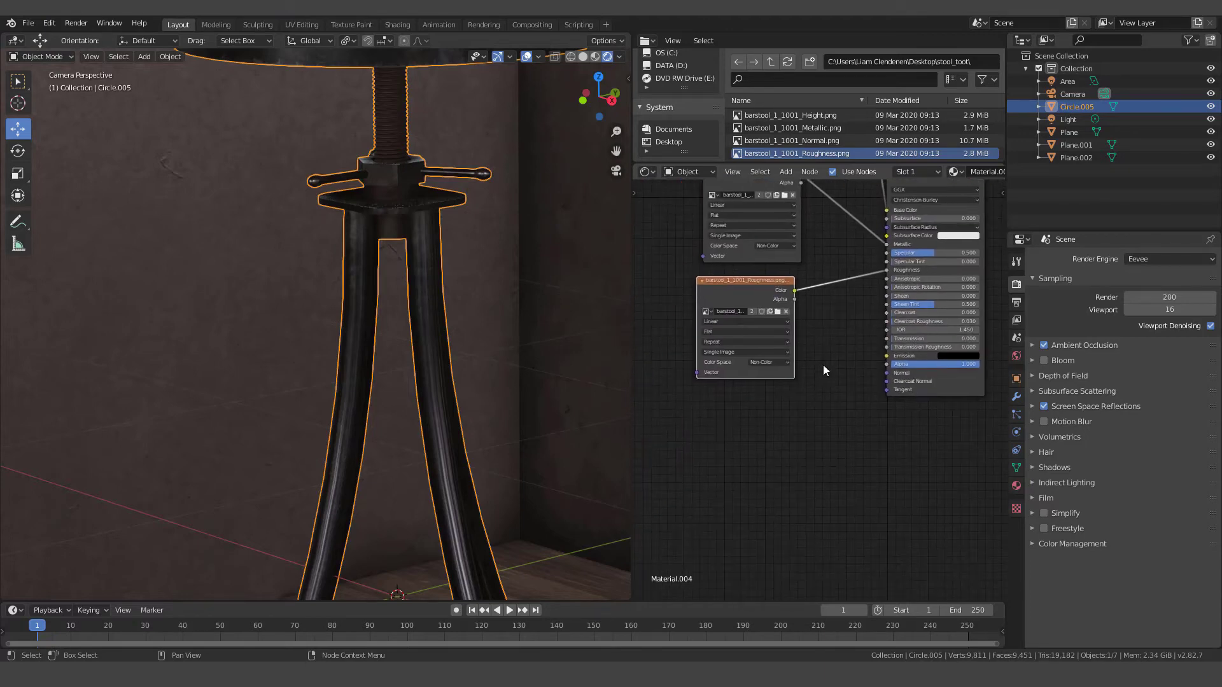
Add the Height map image node and a Bump node beside it
{"action": "left_click", "coordinate": [810, 114]}
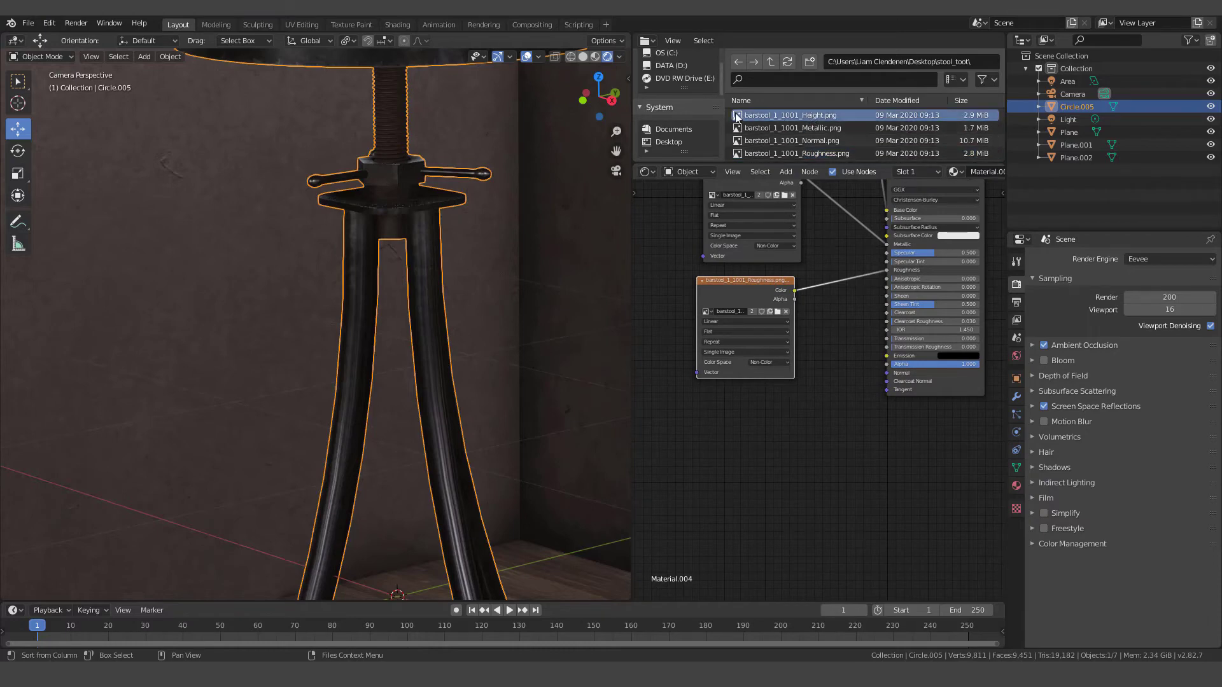
{"action": "left_click_drag", "start_coordinate": [736, 116], "coordinate": [738, 417]}
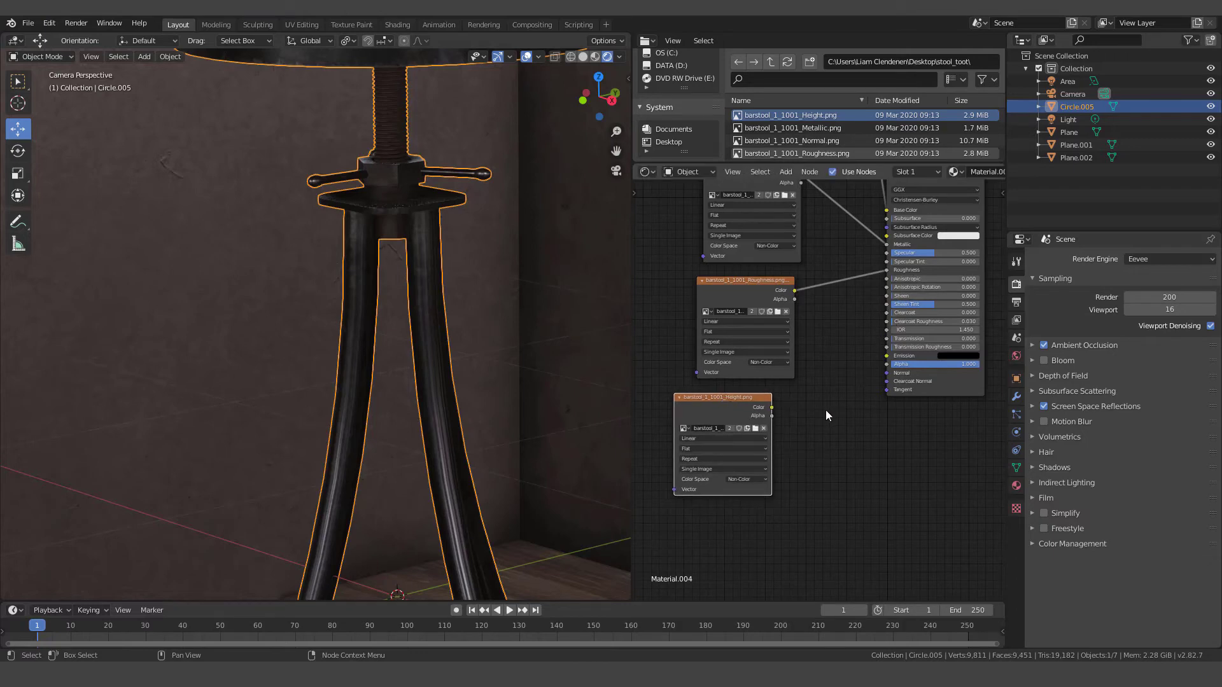
{"action": "key", "text": "shift+a"}
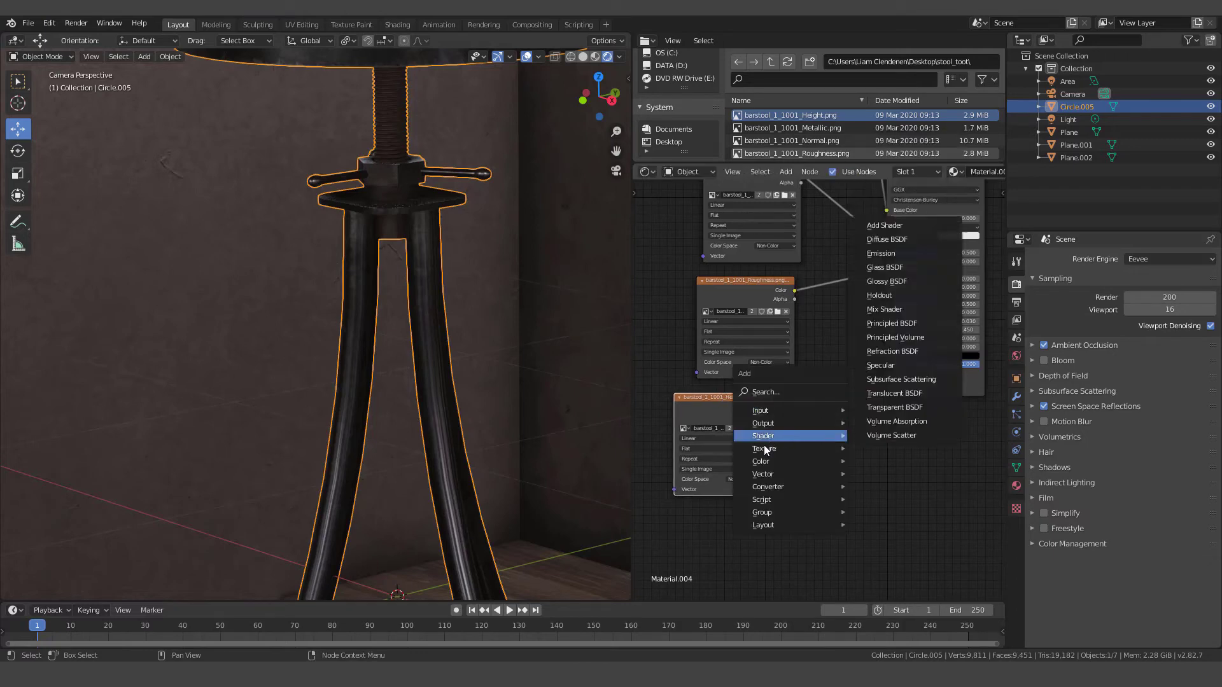
{"action": "mouse_move", "coordinate": [761, 476]}
{"action": "left_click", "coordinate": [881, 474]}
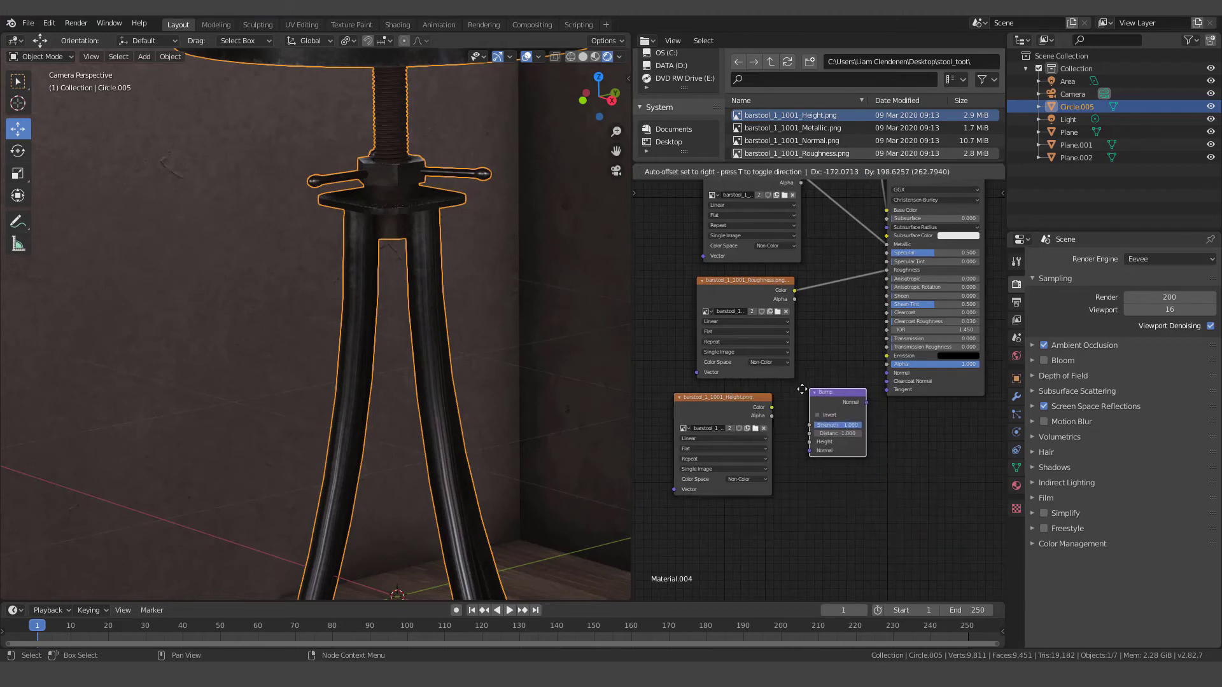
{"action": "left_click", "coordinate": [817, 413]}
Link the Height Color into Bump Height and the Bump Normal into Principled Normal
{"action": "left_click_drag", "start_coordinate": [771, 408], "coordinate": [798, 443]}
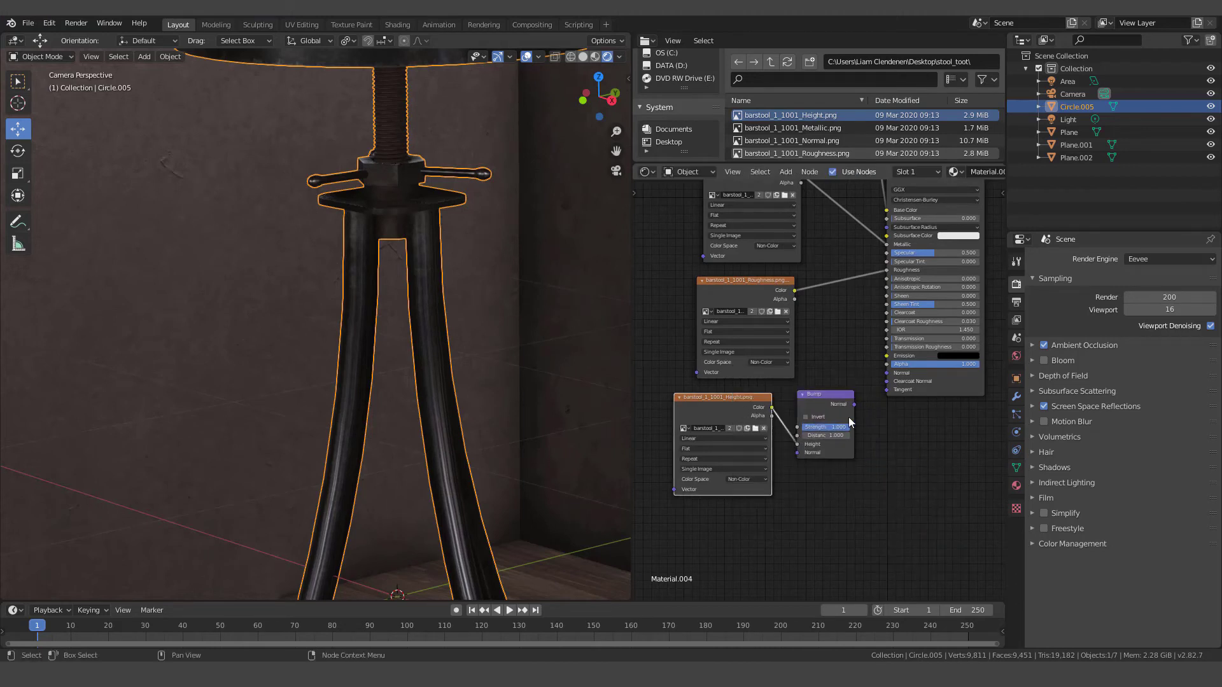
{"action": "left_click_drag", "start_coordinate": [853, 405], "coordinate": [887, 373]}
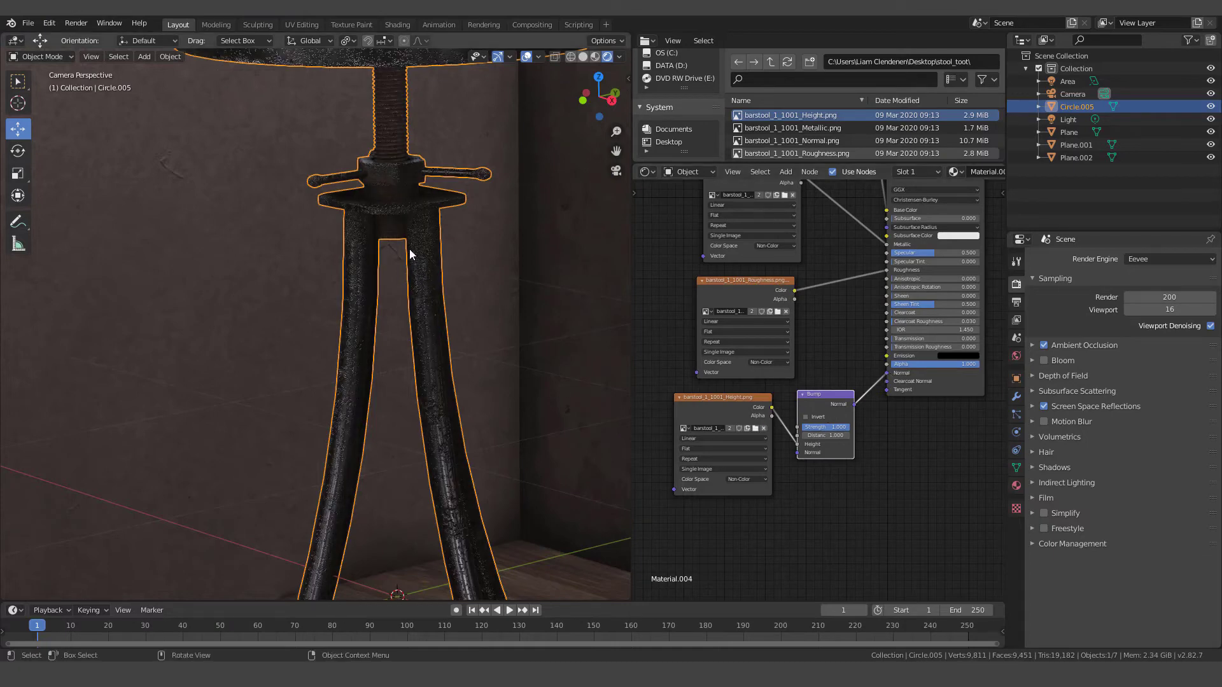
{"action": "middle_click_drag", "start_coordinate": [420, 211], "coordinate": [383, 375], "text": "shift"}
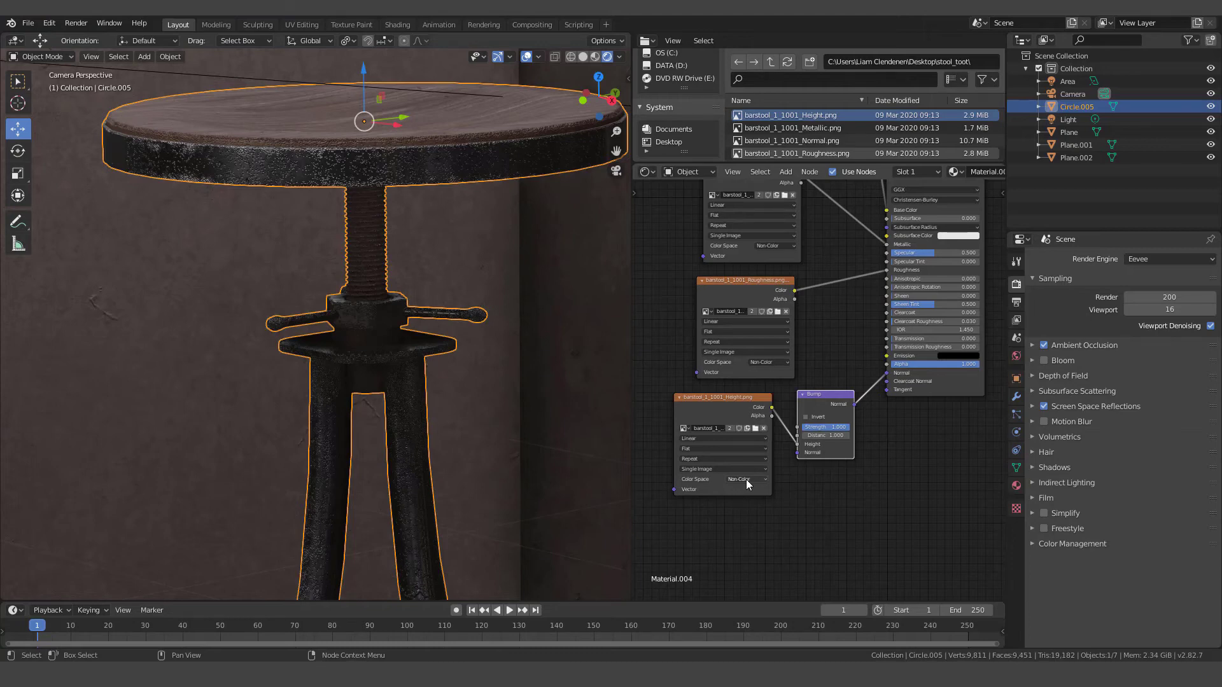
Lower the Bump node's Strength from 1.000, trying 0.100 and 0.008, settling at 0.075
{"action": "scroll", "coordinate": [810, 502], "scroll_direction": "up", "scroll_amount": 4}
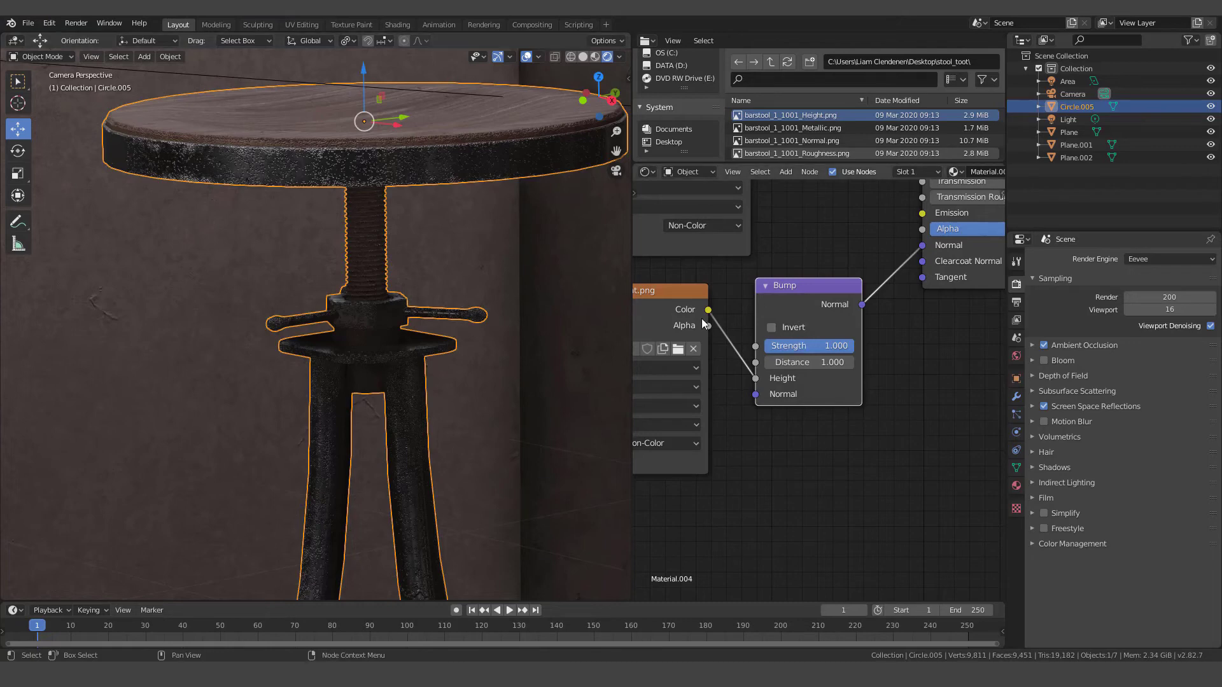
{"action": "left_click_drag", "start_coordinate": [808, 346], "coordinate": [740, 346]}
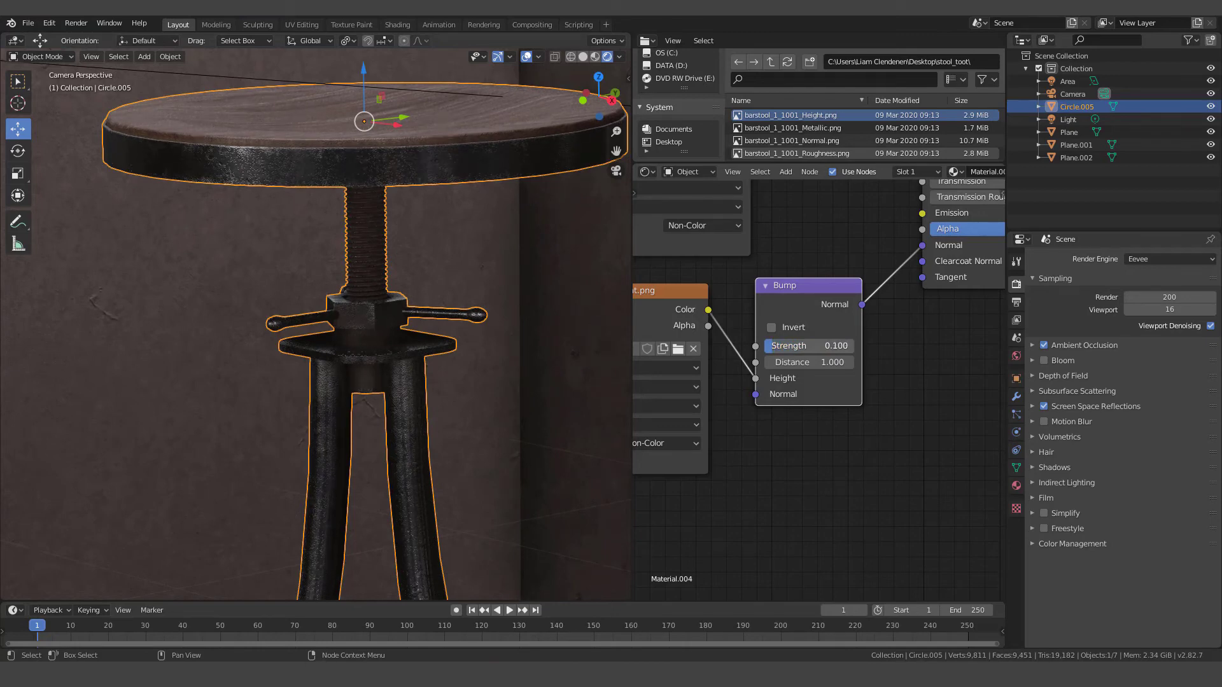
{"action": "left_click_drag", "start_coordinate": [740, 345], "coordinate": [736, 345]}
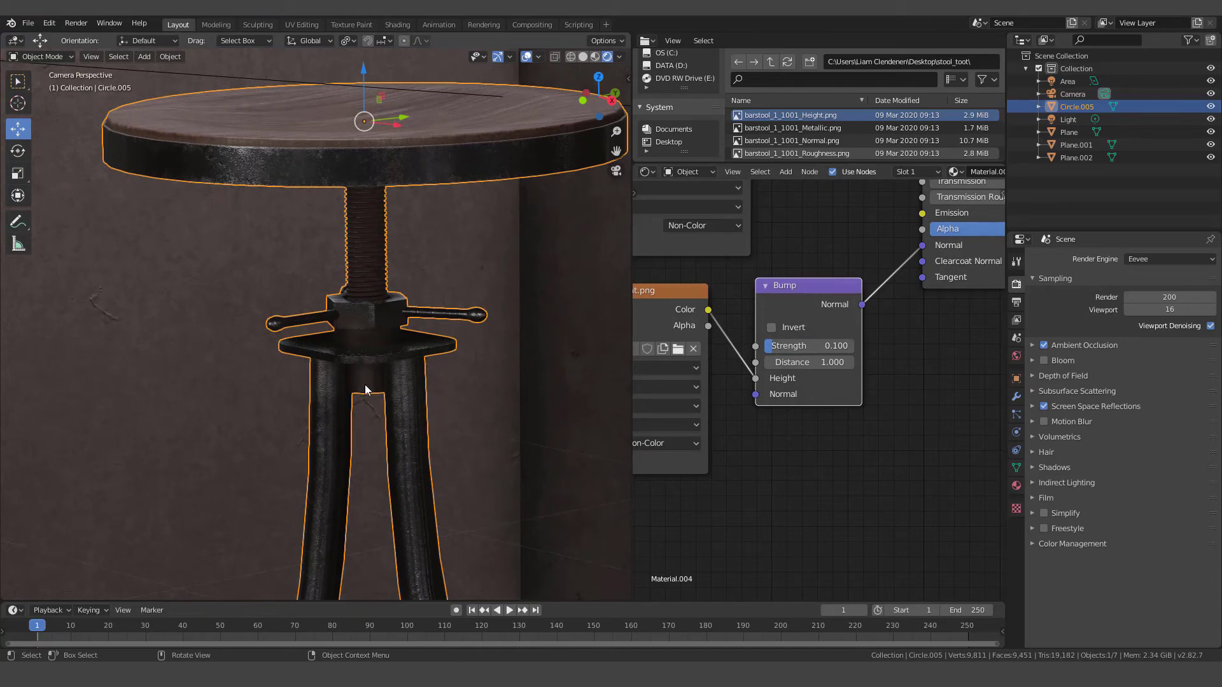
{"action": "scroll", "coordinate": [406, 395], "scroll_direction": "down", "scroll_amount": 2}
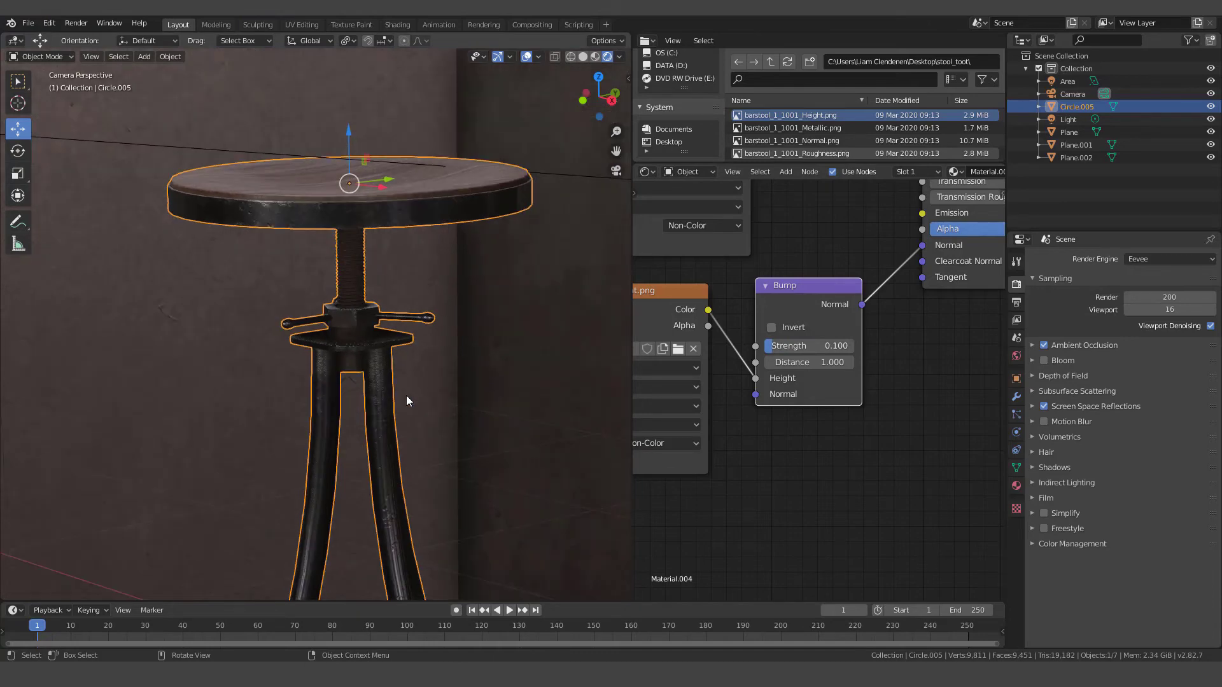
{"action": "double_click", "coordinate": [768, 346]}
{"action": "type", "text": "0.0083"}
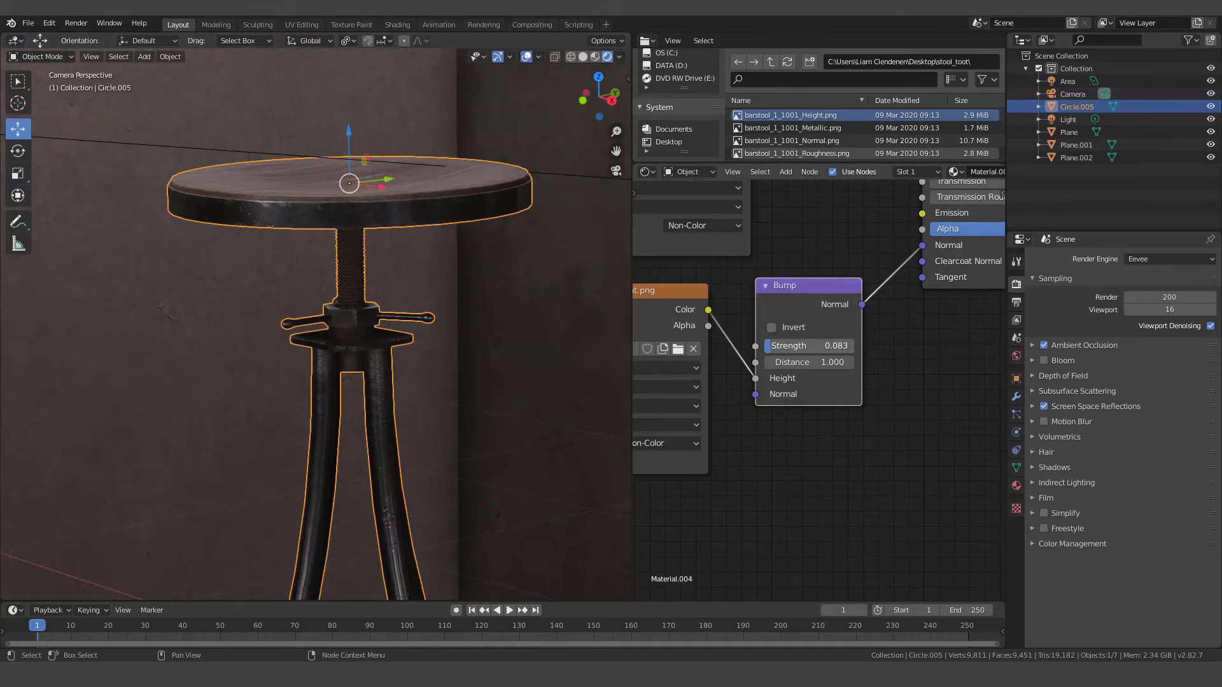
{"action": "key", "text": "Return"}
{"action": "left_click_drag", "start_coordinate": [769, 346], "coordinate": [781, 346]}
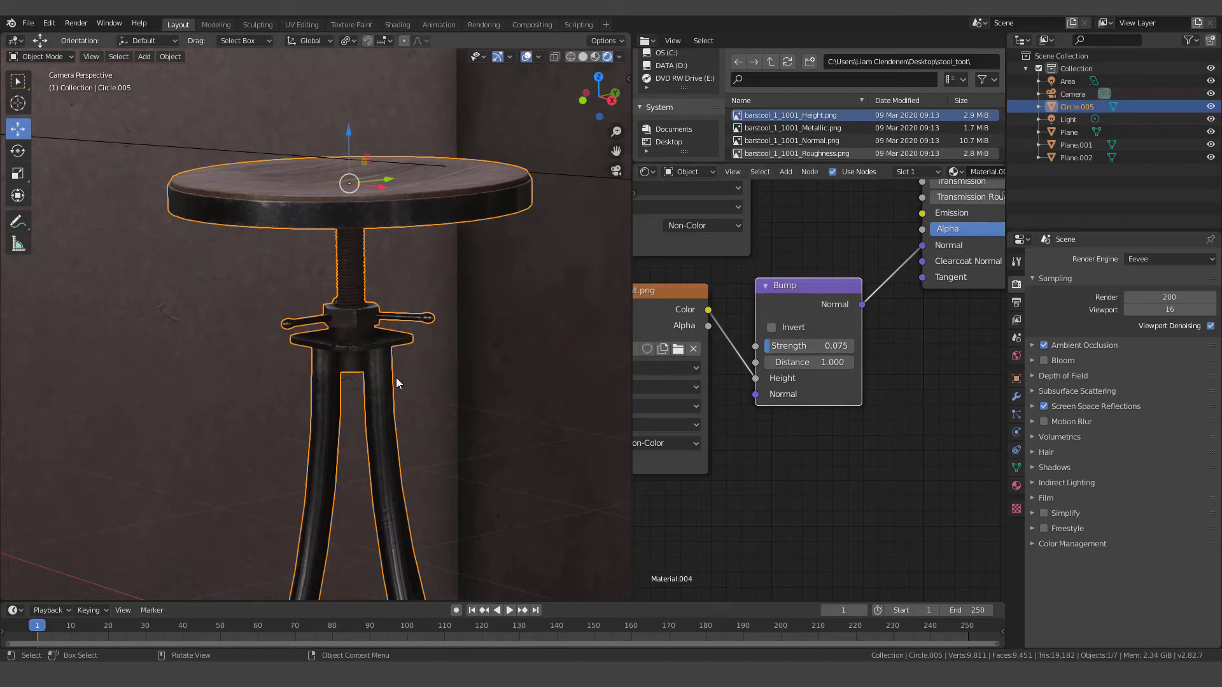
{"action": "middle_click_drag", "start_coordinate": [766, 365], "coordinate": [842, 386], "text": "ctrl"}
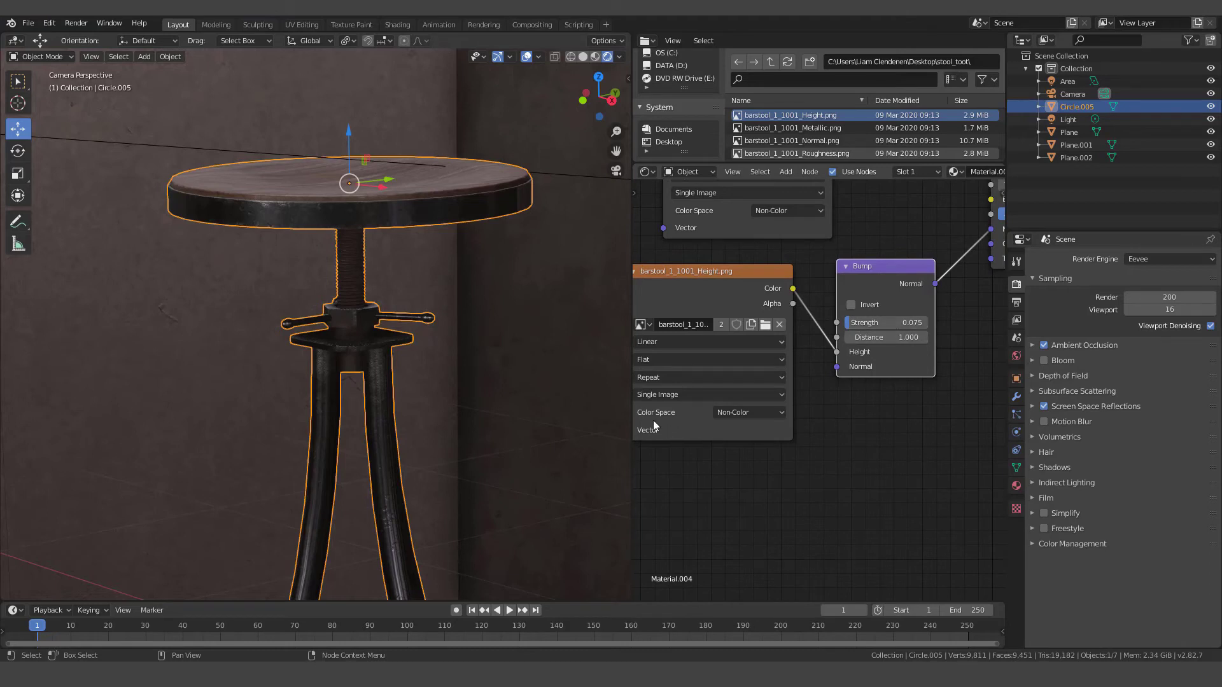
Add barstool_1_1001_Normal.png as an image texture node near the Height and Bump nodes
{"action": "scroll", "coordinate": [743, 412], "scroll_direction": "down", "scroll_amount": 2}
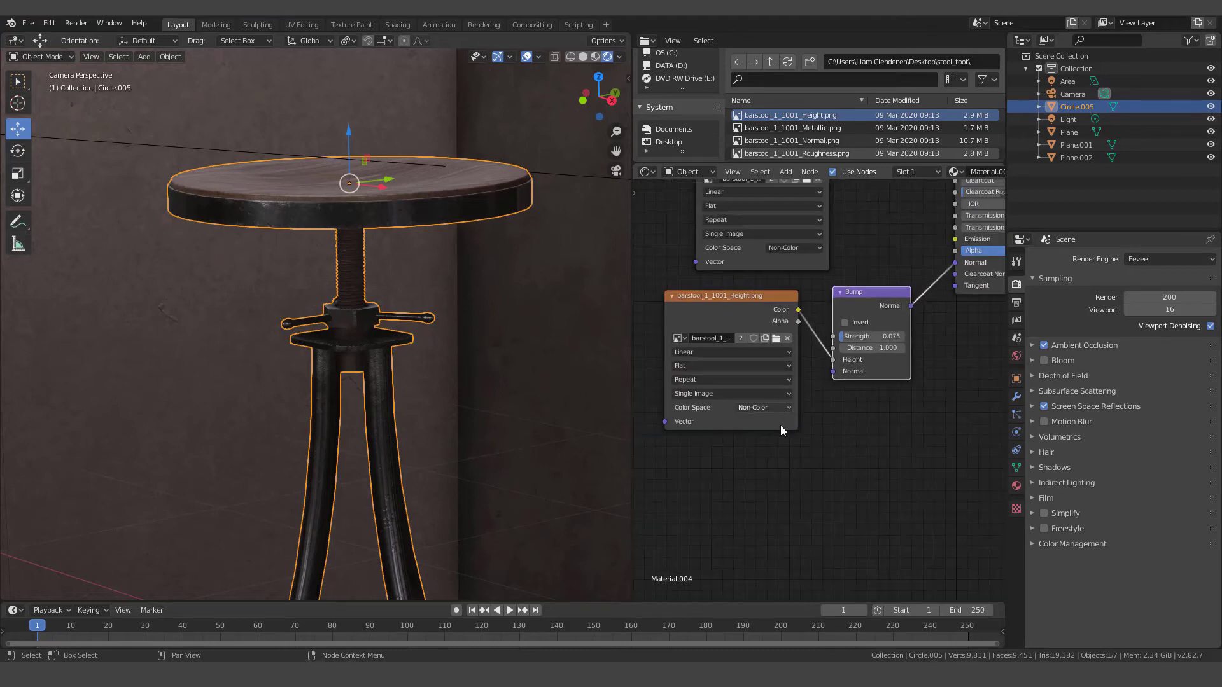
{"action": "middle_click_drag", "start_coordinate": [780, 425], "coordinate": [757, 338]}
{"action": "scroll", "coordinate": [757, 337], "scroll_direction": "down", "scroll_amount": 1}
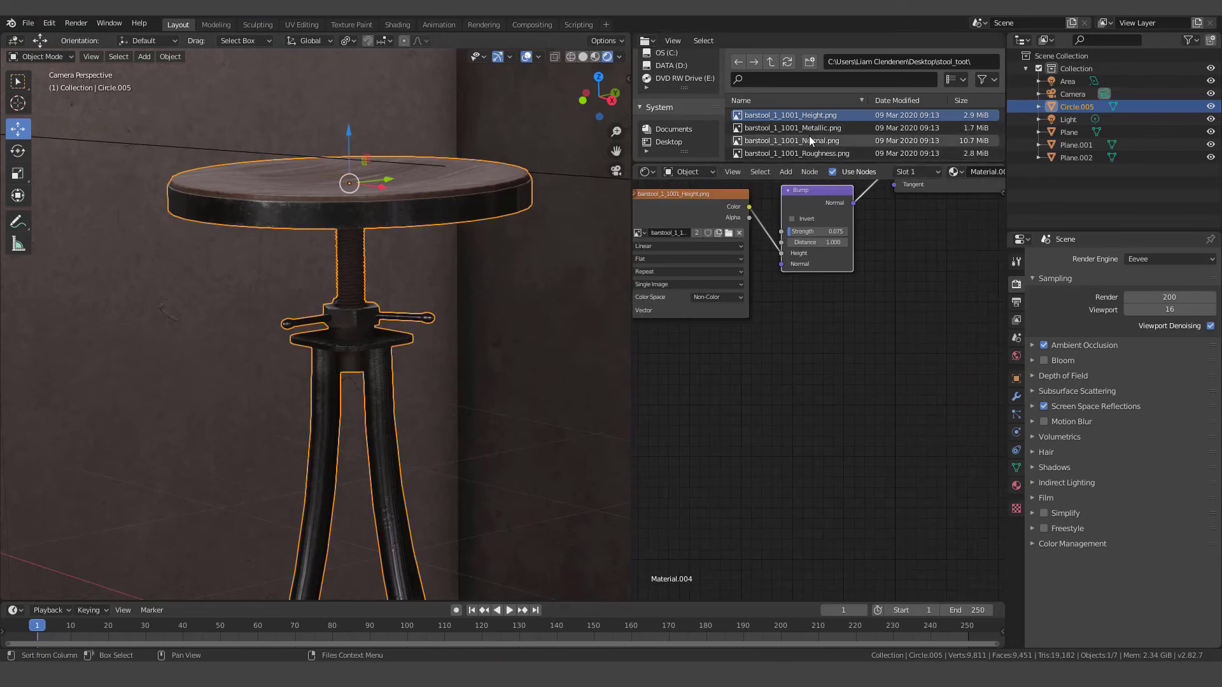
{"action": "left_click_drag", "start_coordinate": [816, 139], "coordinate": [672, 373]}
{"action": "left_click", "coordinate": [701, 344]}
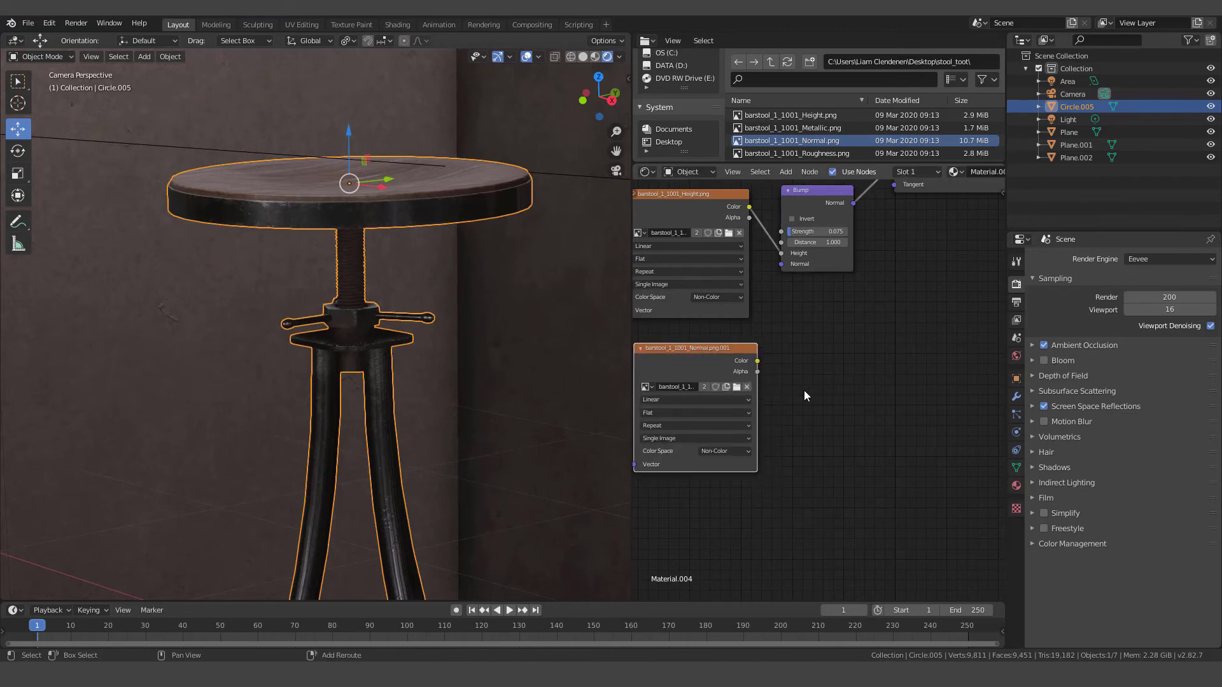
Add a Normal Map node, feeding the Normal texture's Color into it and its Normal into Bump
{"action": "key", "text": "shift+a"}
{"action": "mouse_move", "coordinate": [804, 391]}
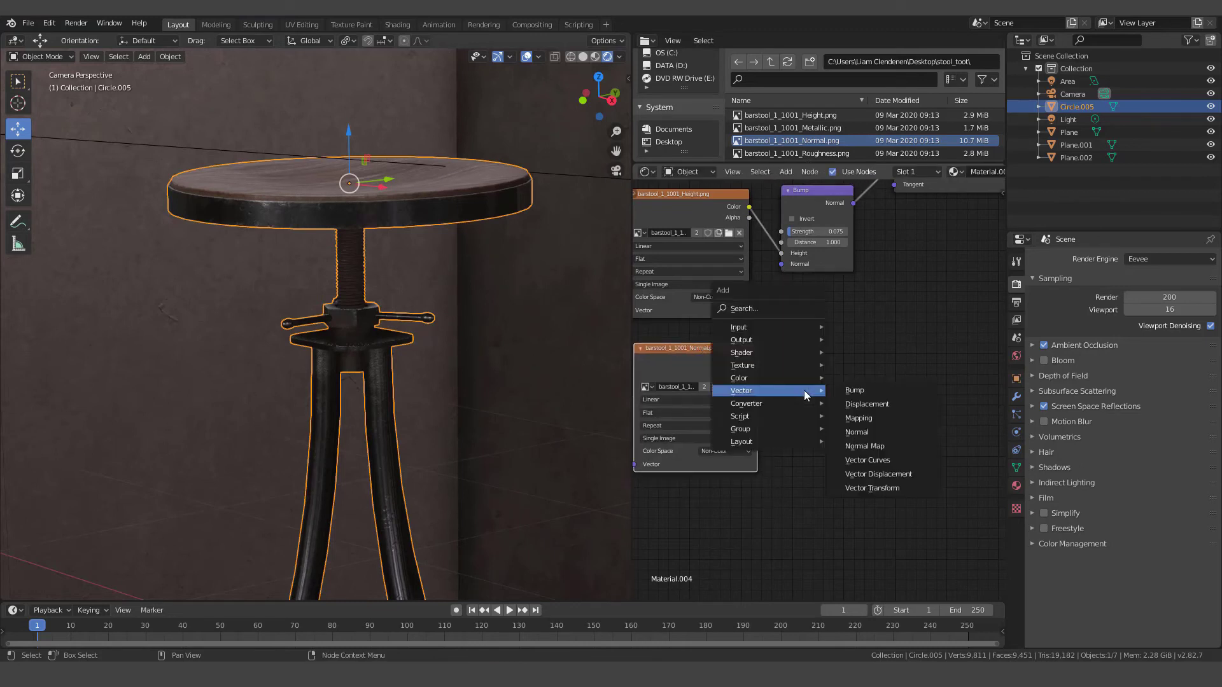
{"action": "left_click", "coordinate": [864, 446]}
{"action": "left_click", "coordinate": [862, 434]}
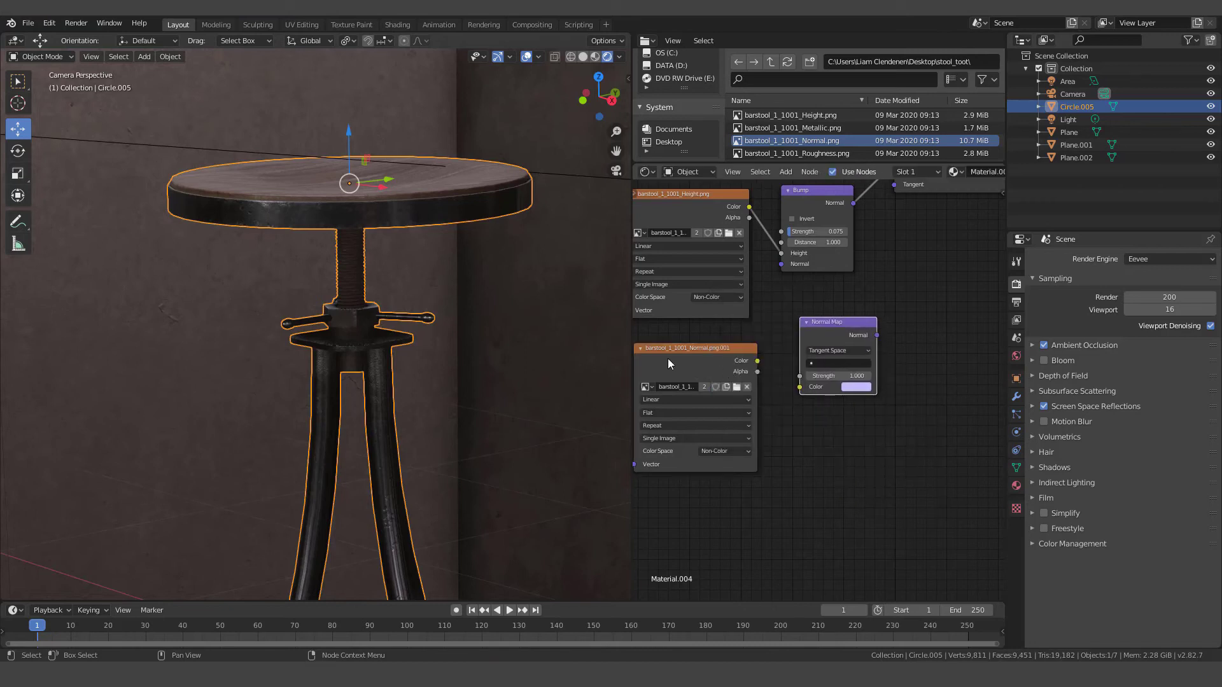
{"action": "left_click_drag", "start_coordinate": [758, 362], "coordinate": [799, 387]}
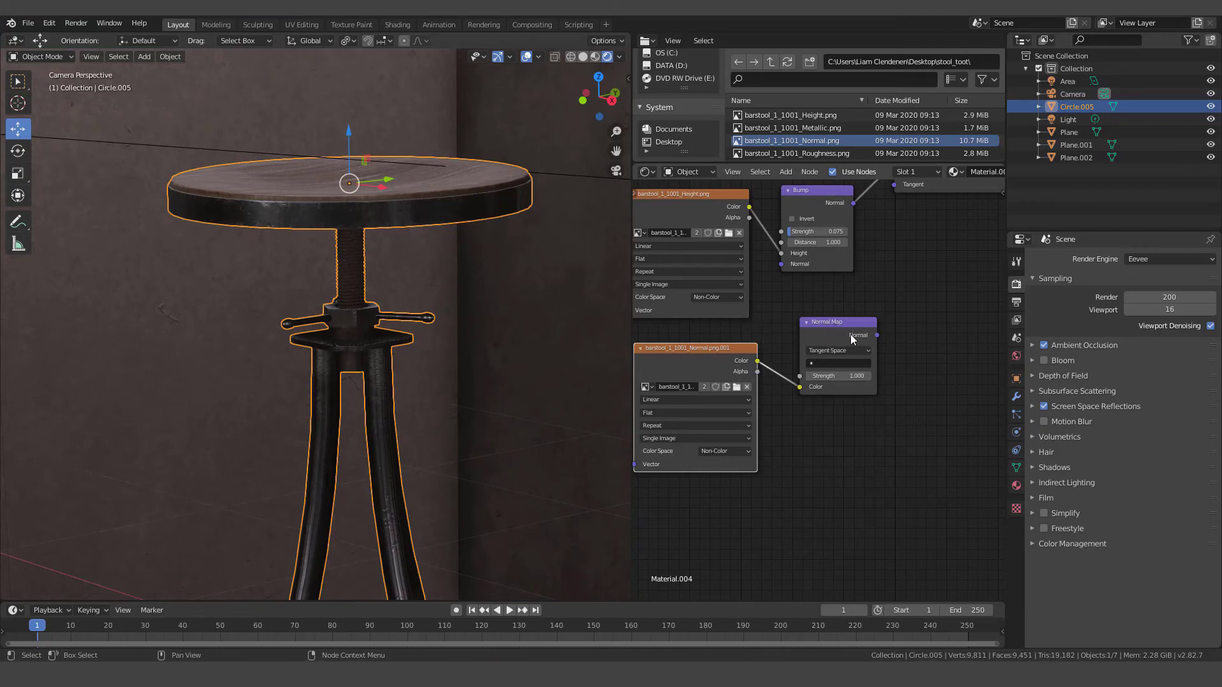
{"action": "left_click_drag", "start_coordinate": [876, 336], "coordinate": [782, 267]}
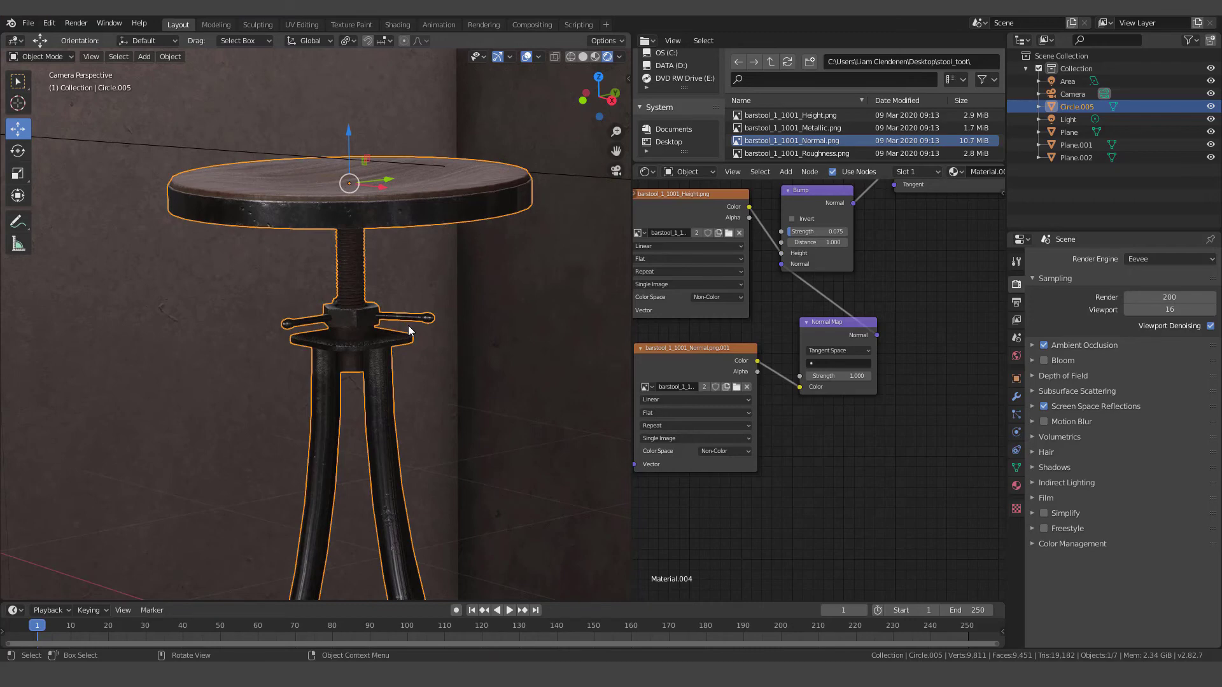
{"action": "scroll", "coordinate": [409, 330], "scroll_direction": "up", "scroll_amount": 5}
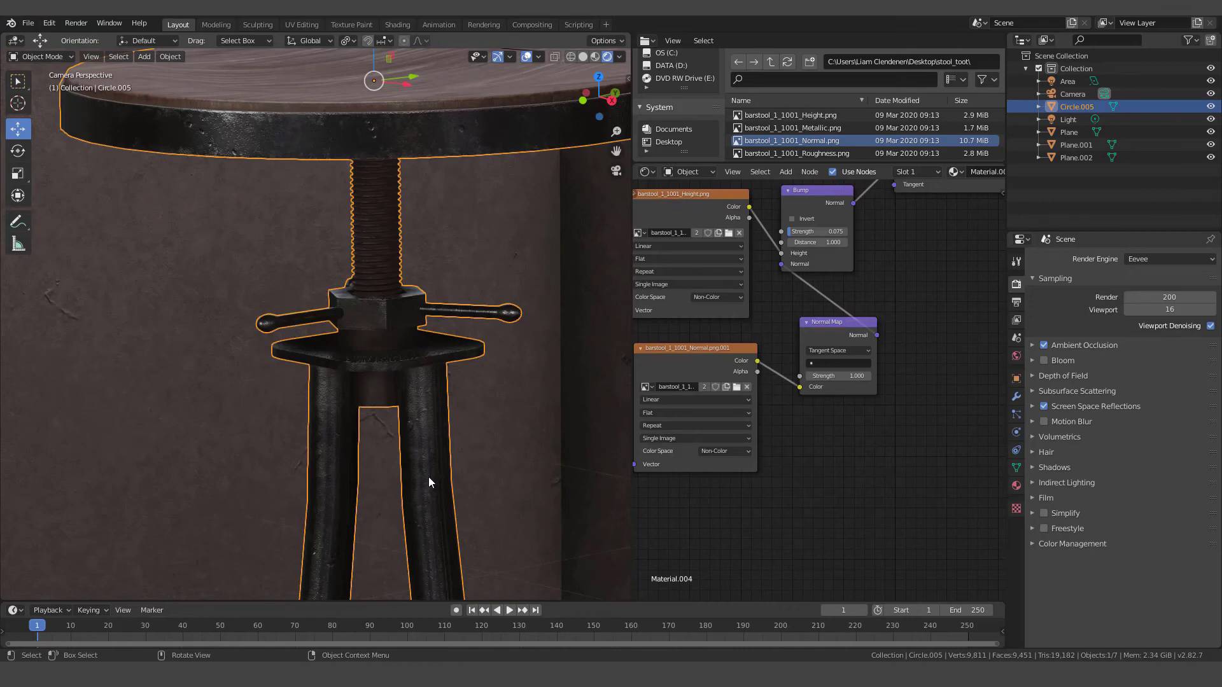
{"action": "scroll", "coordinate": [430, 469], "scroll_direction": "down", "scroll_amount": 3}
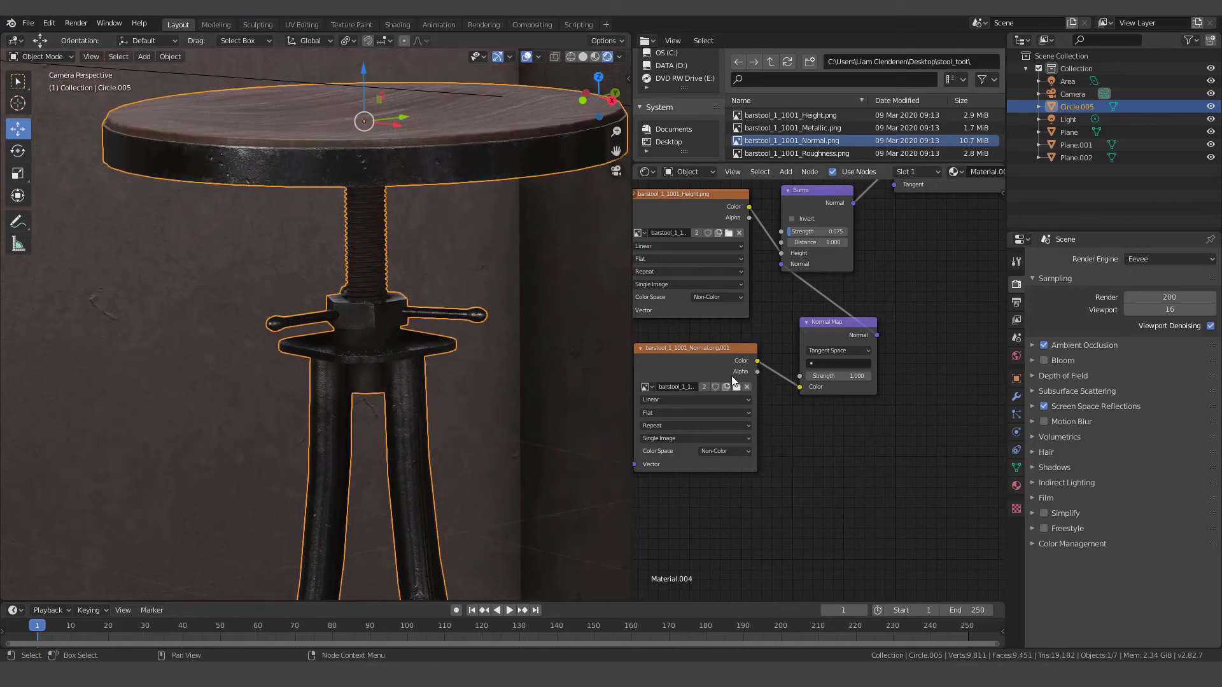
{"action": "middle_click_drag", "start_coordinate": [708, 449], "coordinate": [770, 438]}
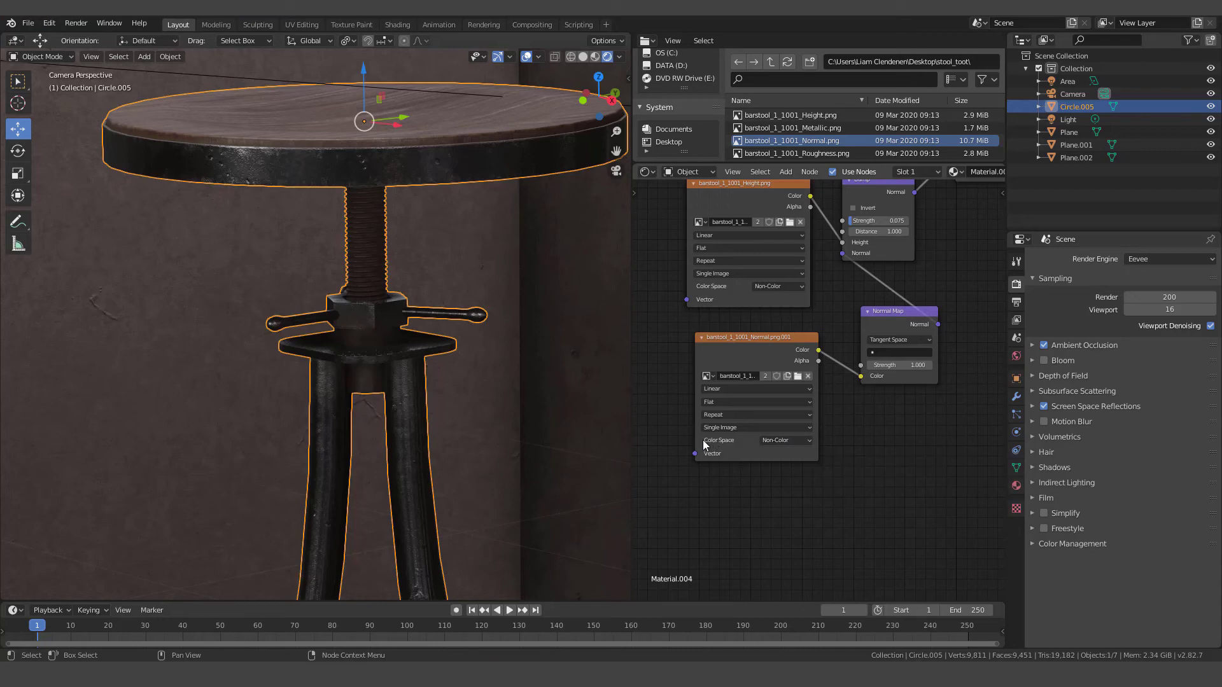
Try sRGB color space on the Normal texture and lower Normal Map Strength to 0.400
{"action": "left_click", "coordinate": [781, 442]}
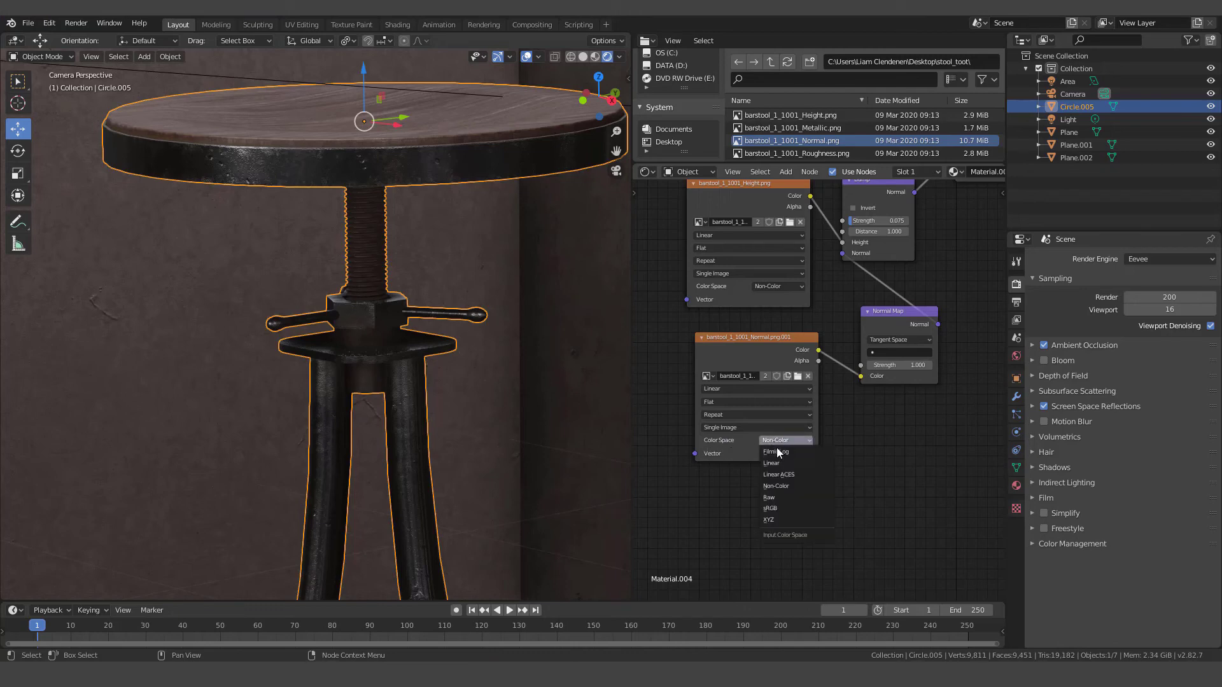
{"action": "left_click", "coordinate": [772, 508]}
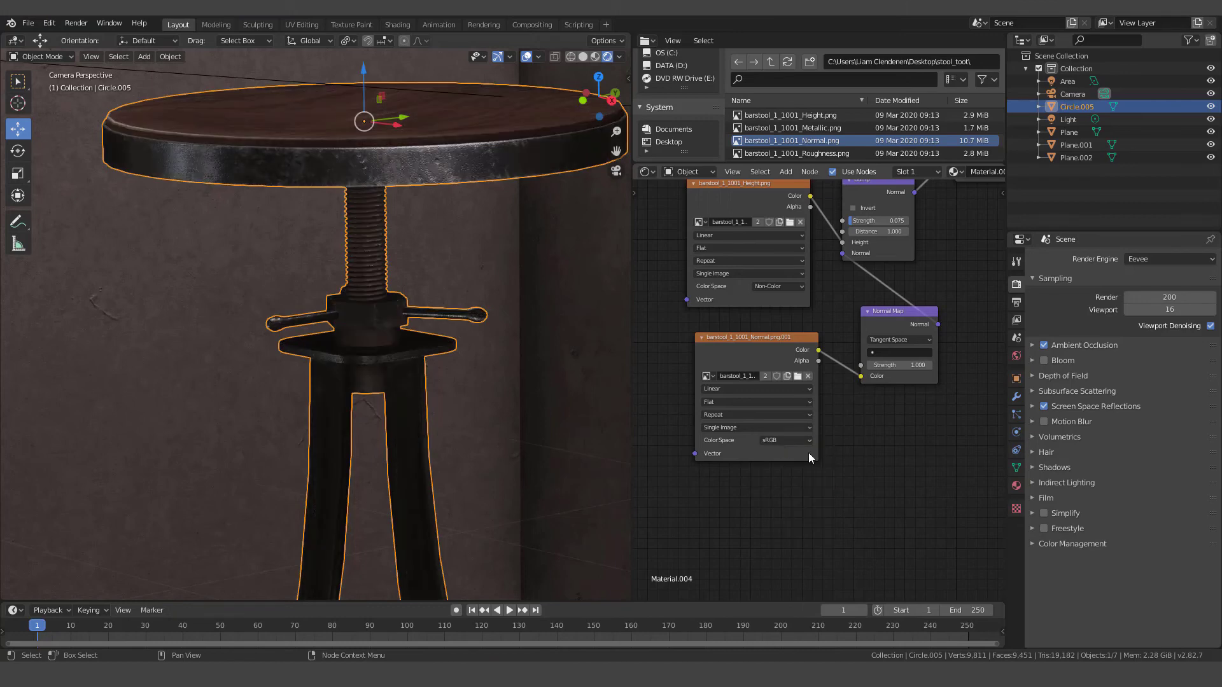
{"action": "scroll", "coordinate": [415, 342], "scroll_direction": "up", "scroll_amount": 3}
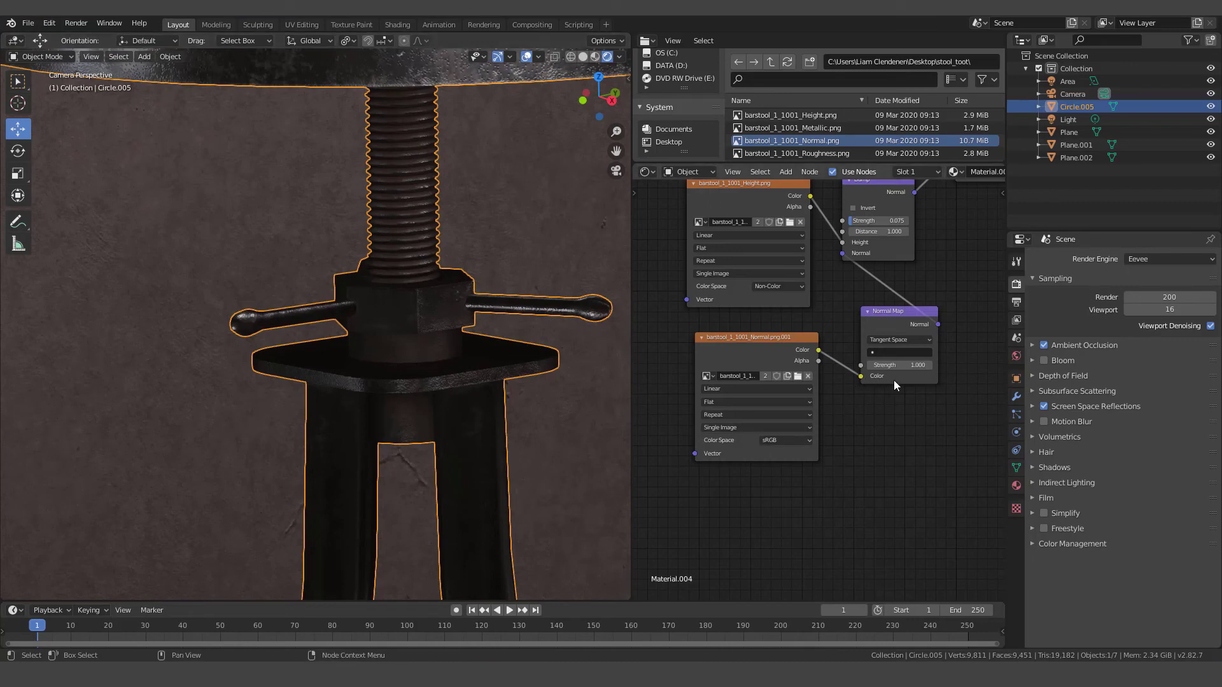
{"action": "scroll", "coordinate": [366, 350], "scroll_direction": "down", "scroll_amount": 5}
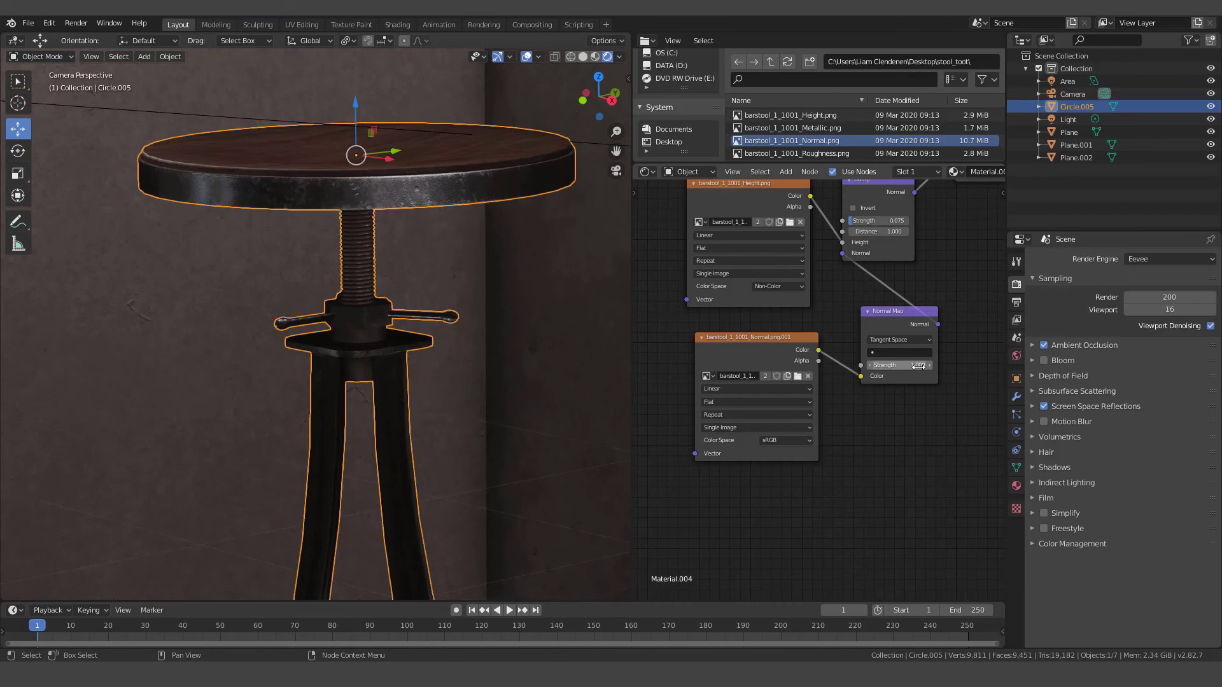
{"action": "mouse_move", "coordinate": [919, 366]}
{"action": "left_mouse_down"}
{"action": "mouse_move", "coordinate": [871, 366]}
{"action": "mouse_move", "coordinate": [916, 367]}
{"action": "mouse_move", "coordinate": [896, 367]}
{"action": "left_mouse_up"}
Set the Normal texture's color space back to Non-Color
{"action": "scroll", "coordinate": [318, 218], "scroll_direction": "down", "scroll_amount": 2}
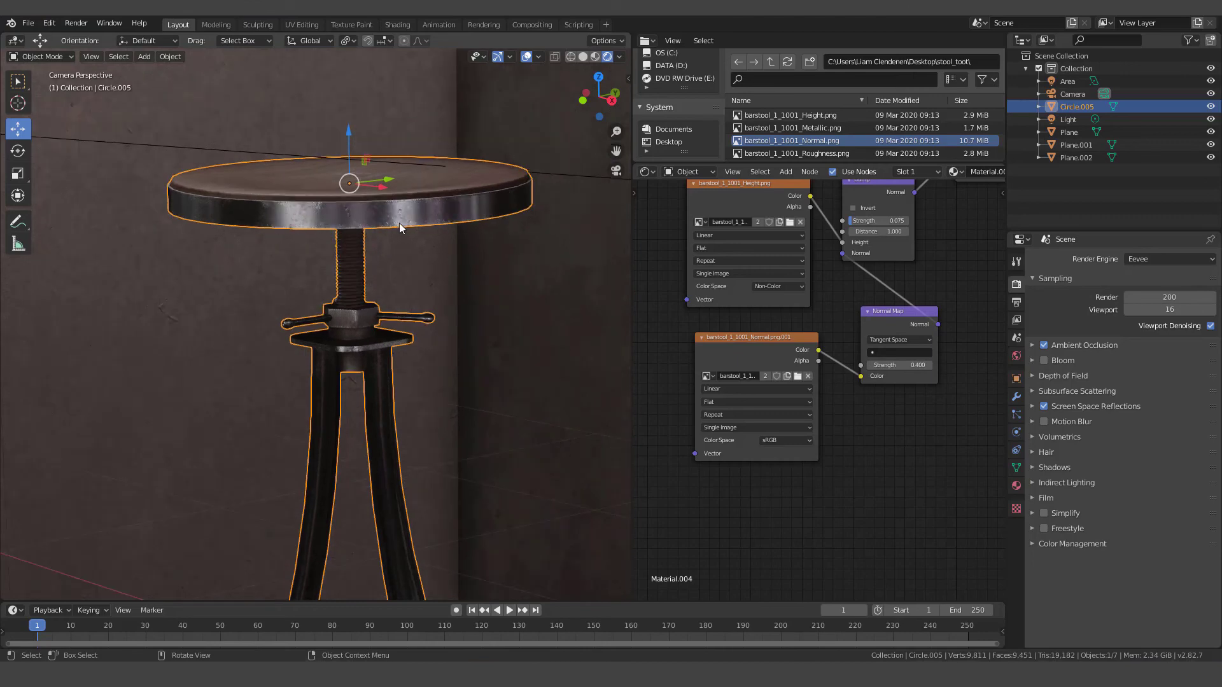
{"action": "left_click", "coordinate": [785, 442]}
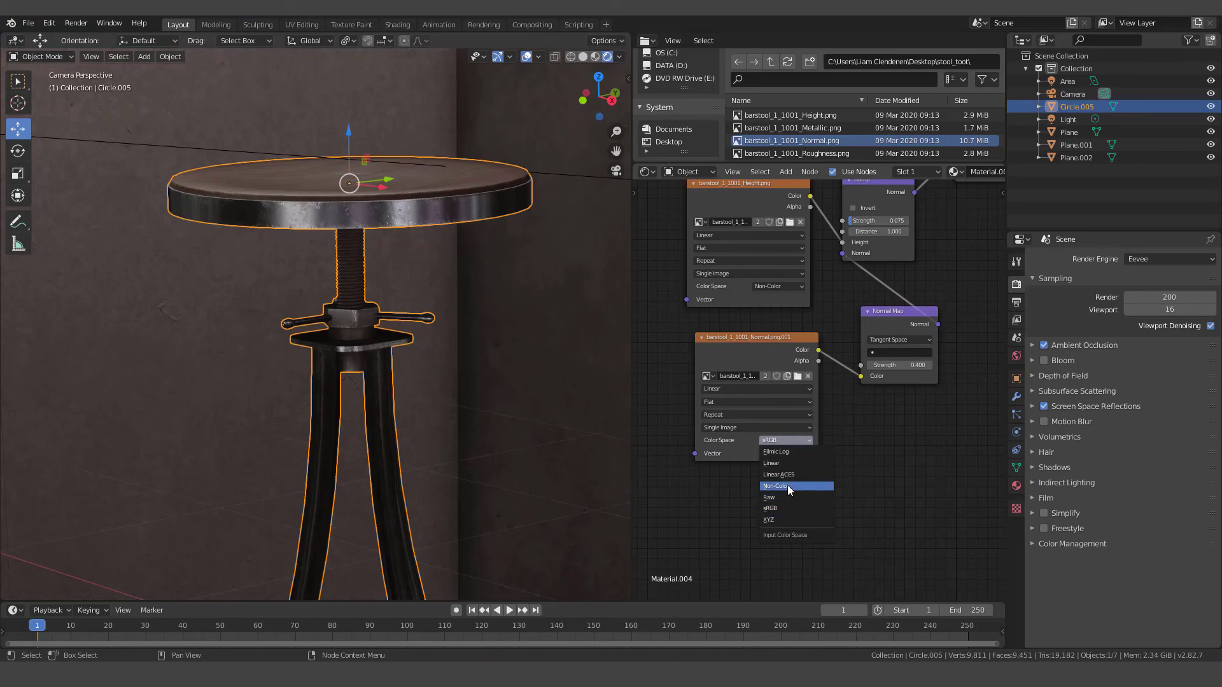
{"action": "left_click", "coordinate": [781, 486]}
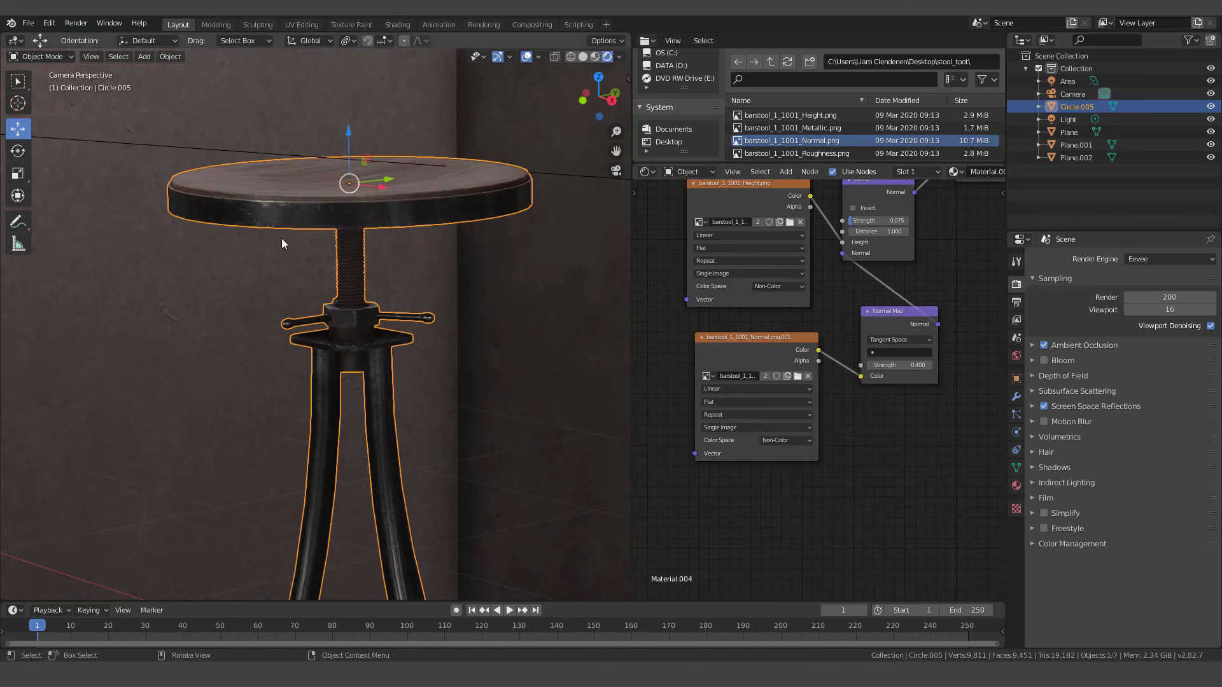
{"action": "scroll", "coordinate": [380, 290], "scroll_direction": "up", "scroll_amount": 4}
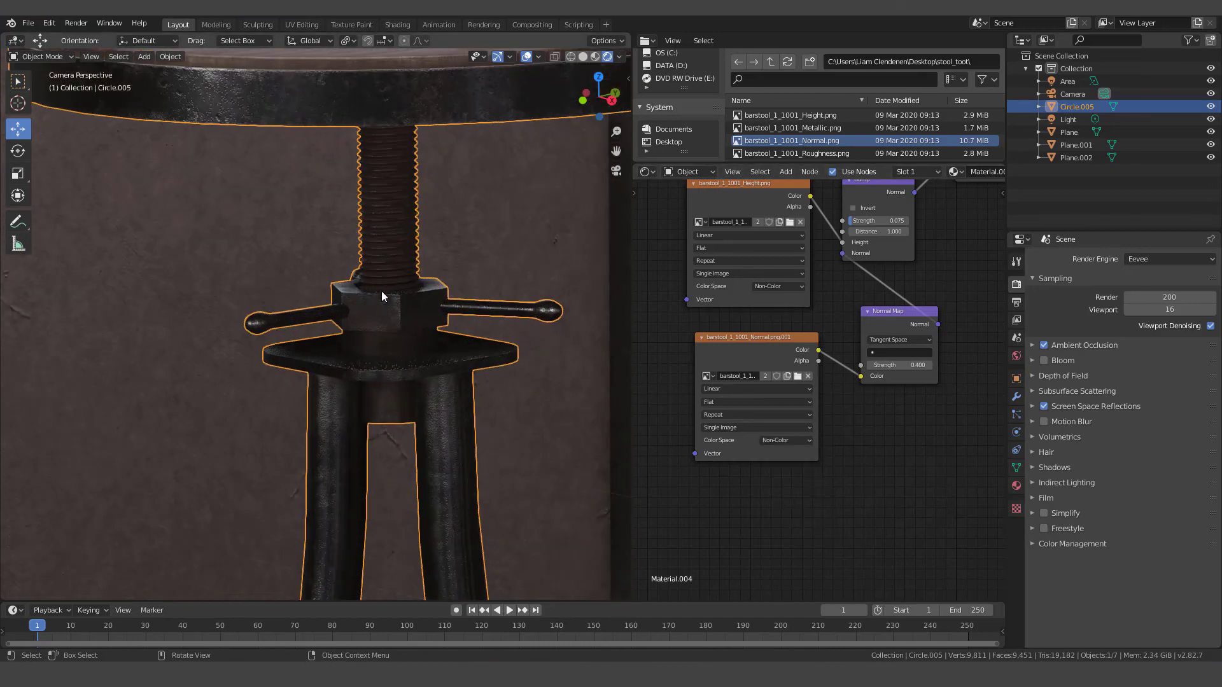
{"action": "scroll", "coordinate": [382, 296], "scroll_direction": "down", "scroll_amount": 4}
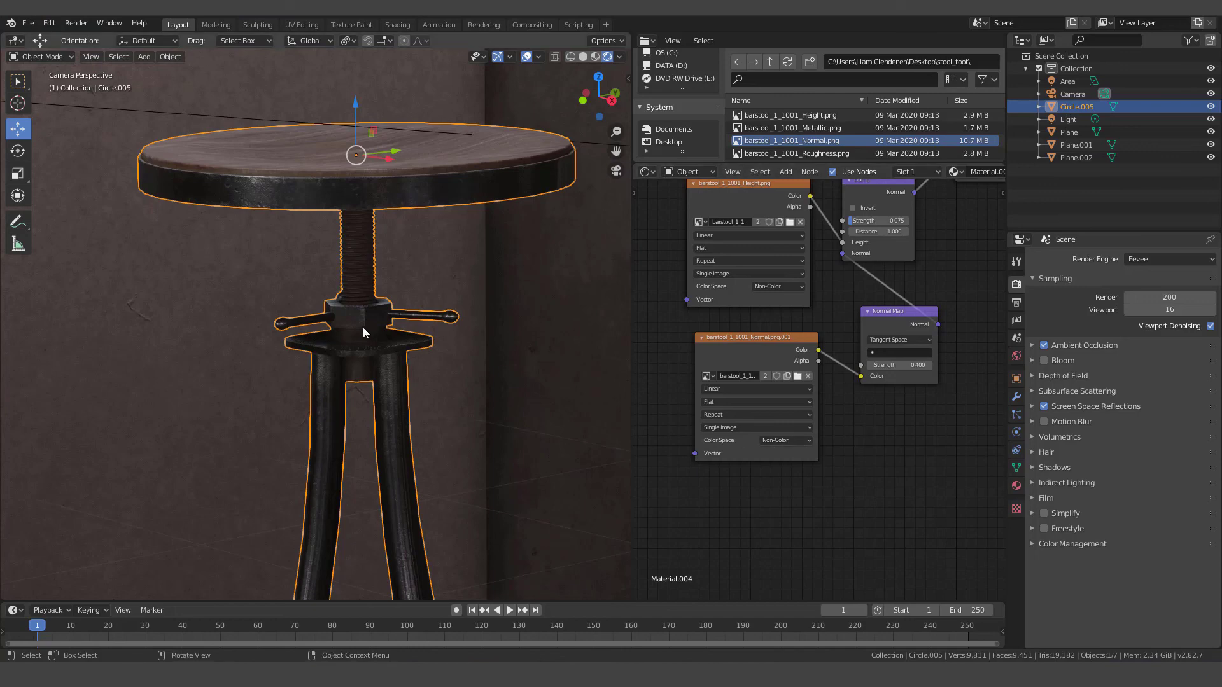
{"action": "scroll", "coordinate": [363, 327], "scroll_direction": "down", "scroll_amount": 3}
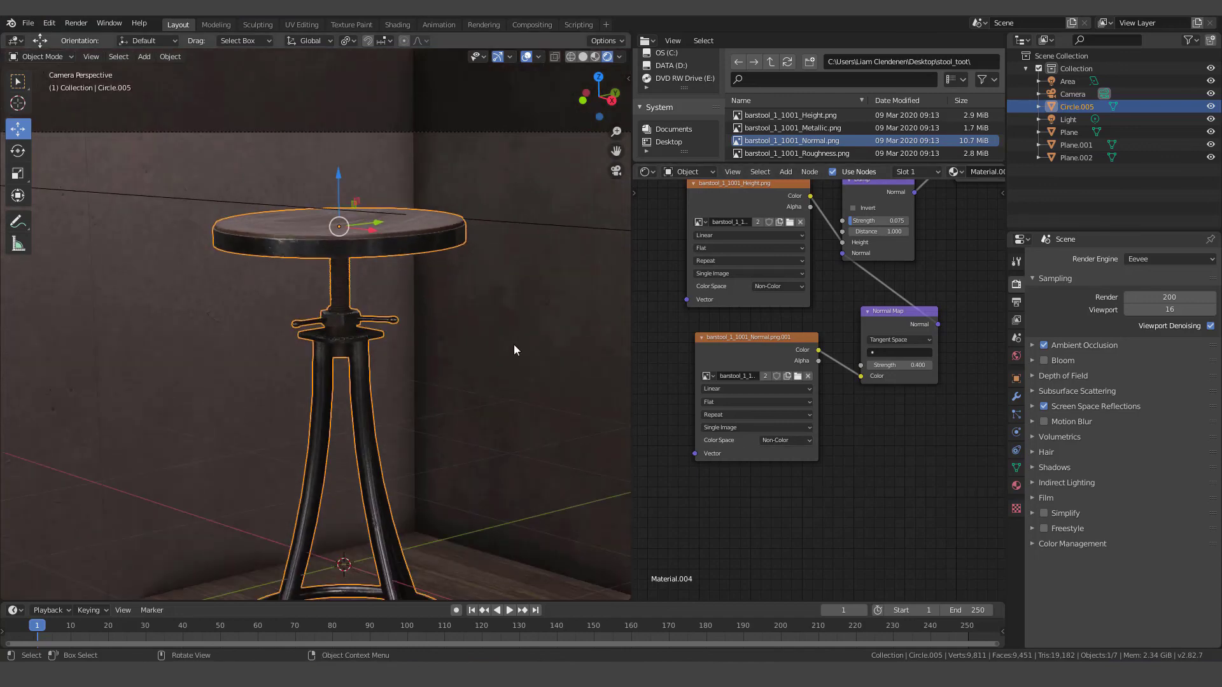
{"action": "scroll", "coordinate": [455, 348], "scroll_direction": "down", "scroll_amount": 2}
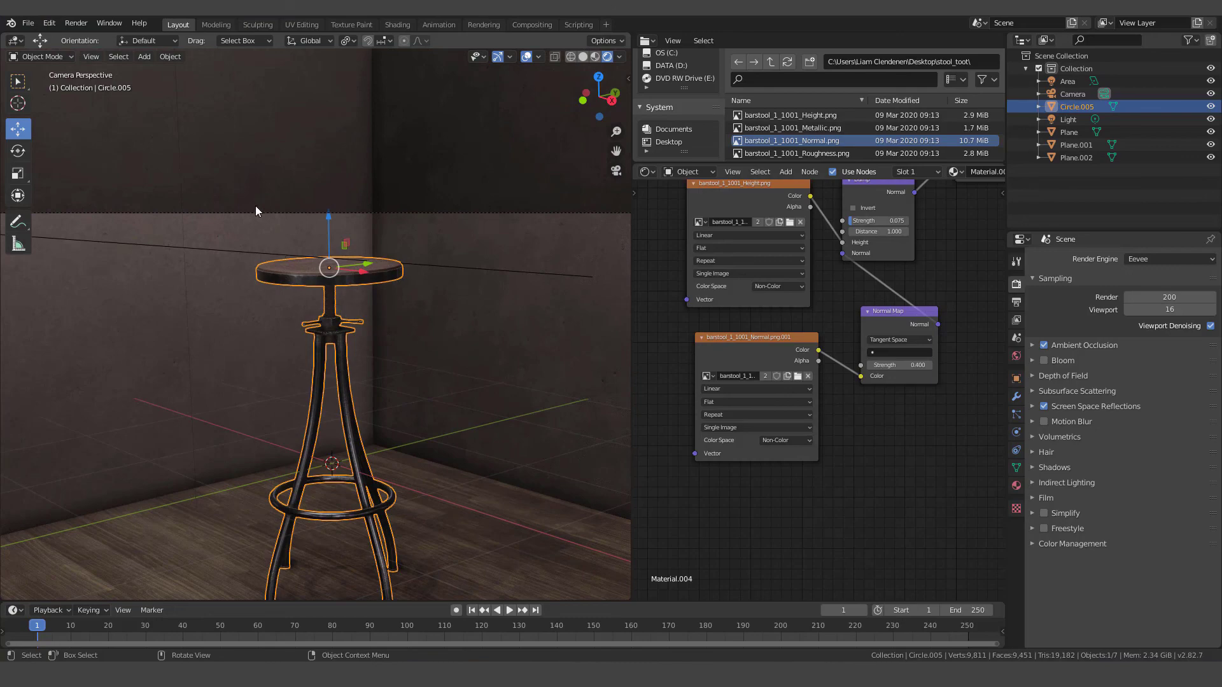
Render a still image of the barstool scene from the camera using Render Image
{"action": "left_click", "coordinate": [75, 23]}
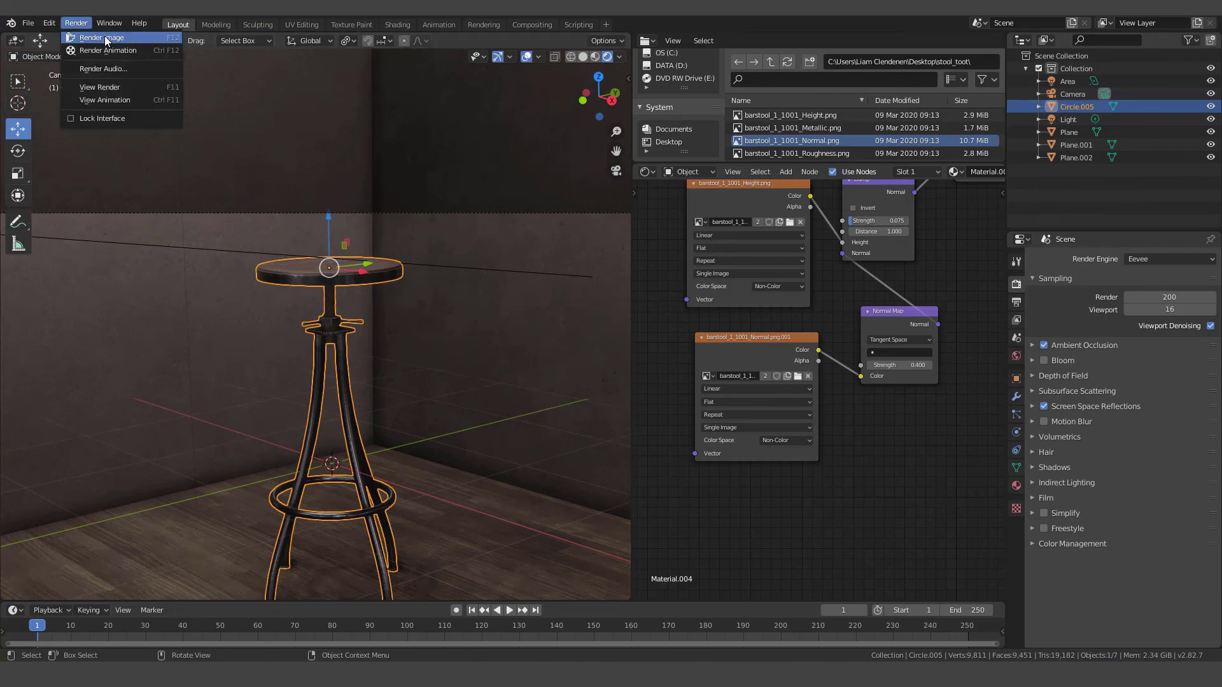
{"action": "left_click", "coordinate": [104, 37]}
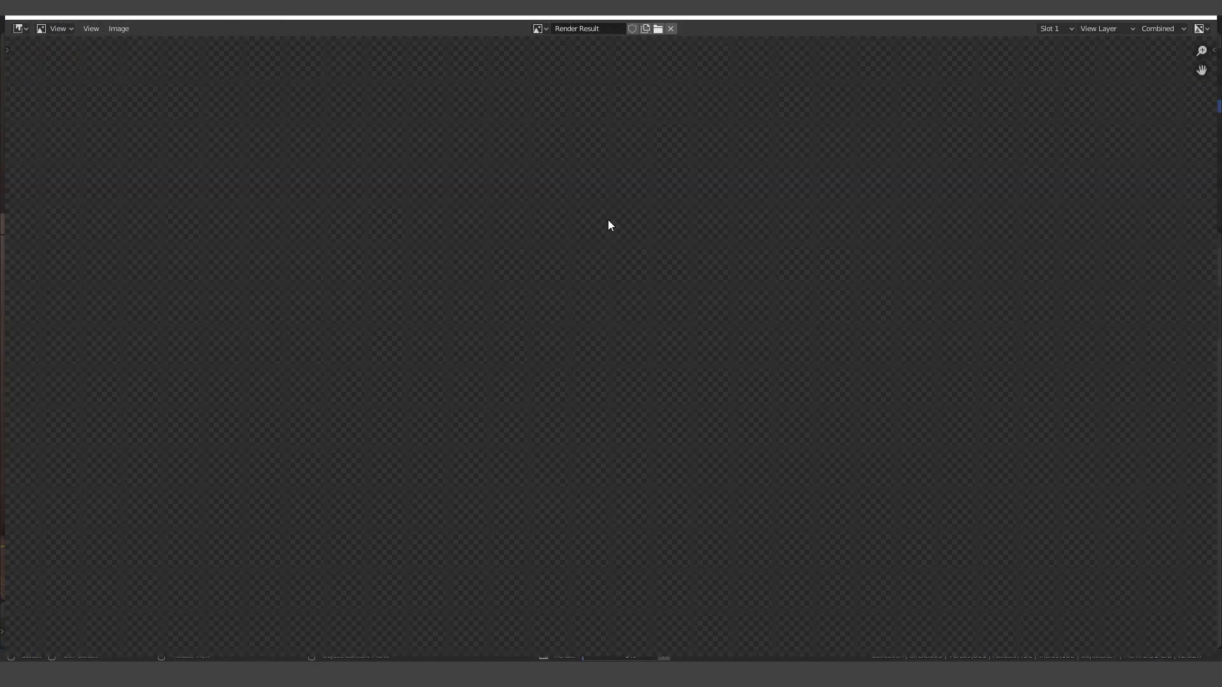